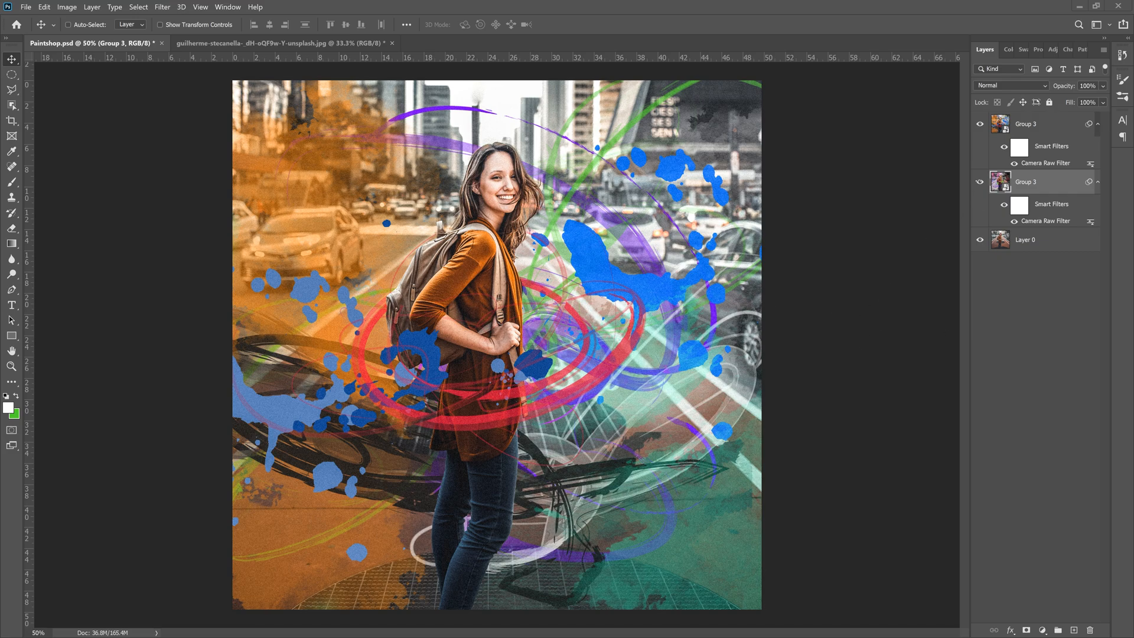
- Compare the finished paint effect with the original photo by toggling the visibility of both Group 3 layers
left_click(980, 124)
left_click(980, 182)
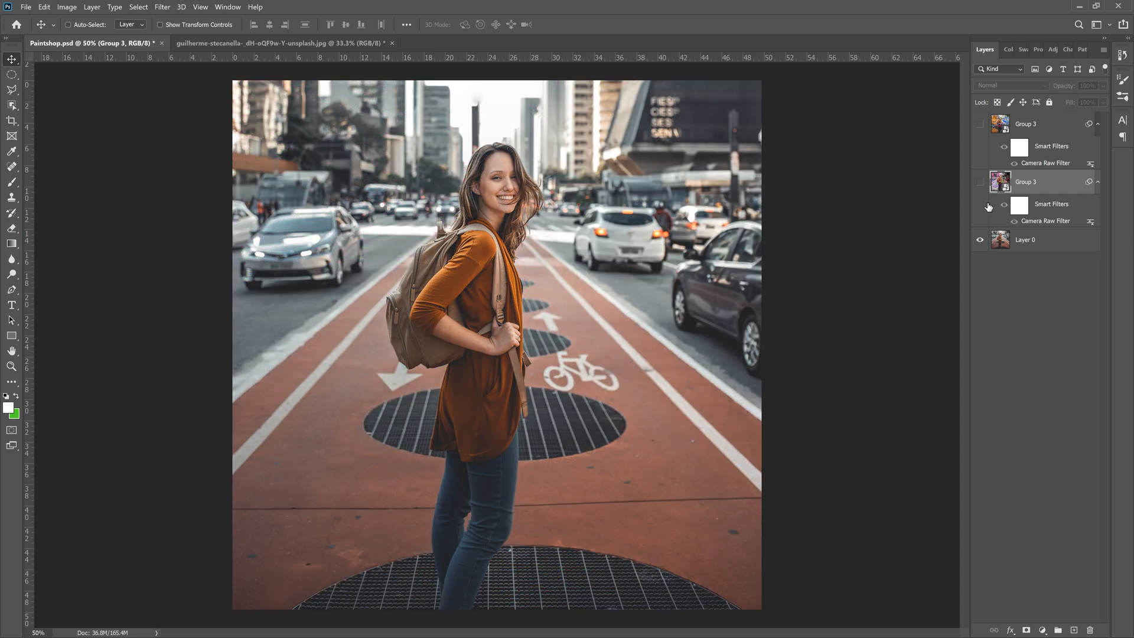
left_click(980, 124)
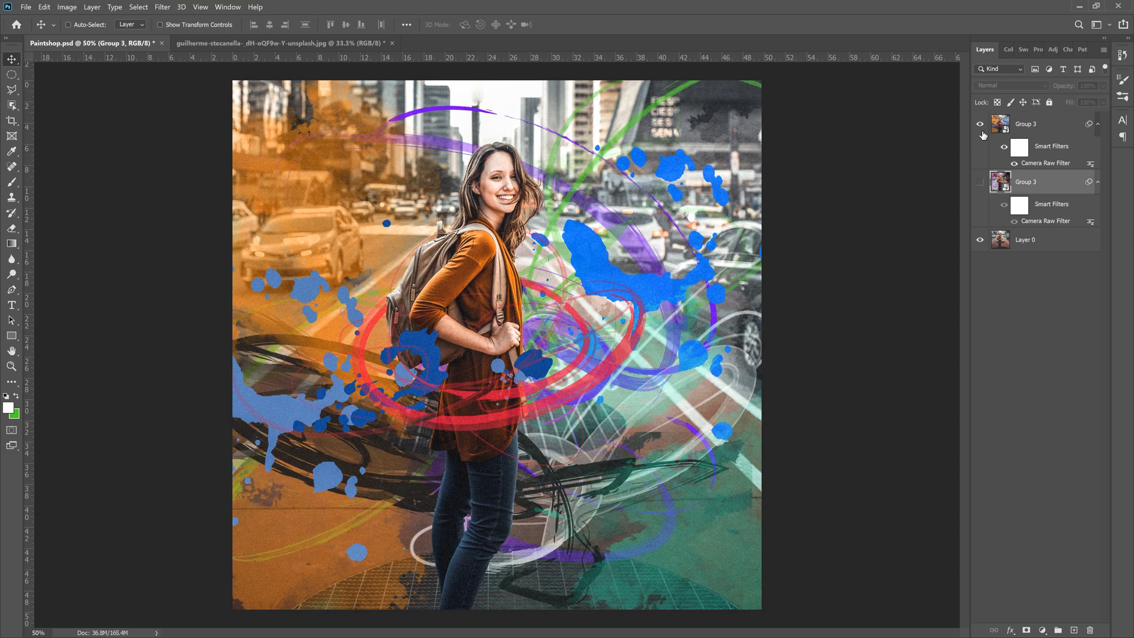
left_click(979, 182)
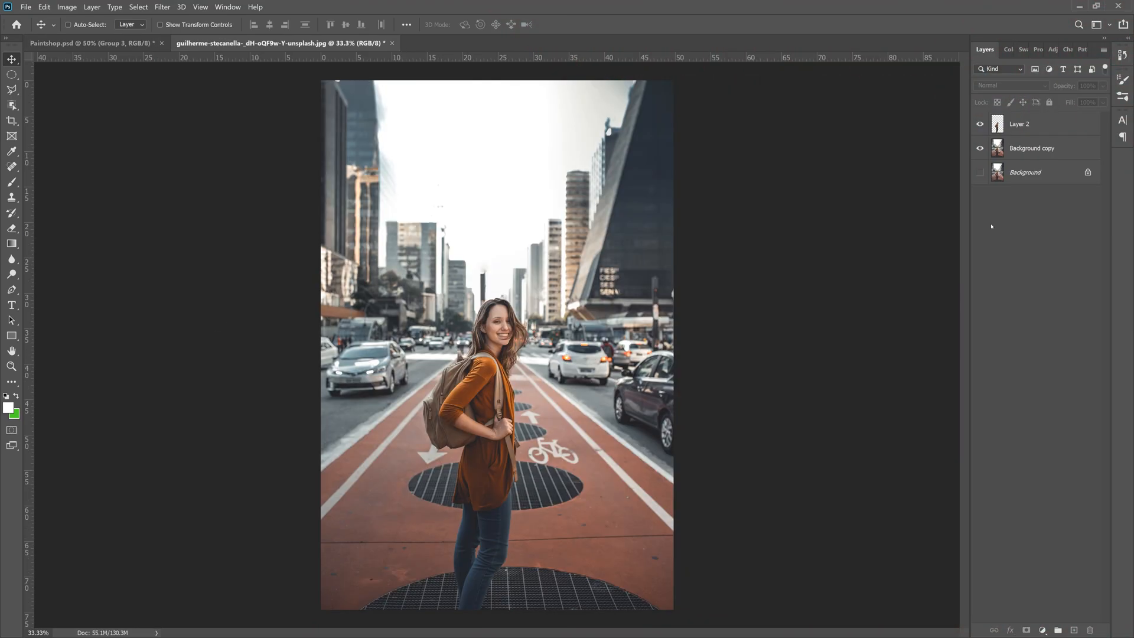
- Inspect the cut-out woman on Layer 2 by hiding and showing the Background copy layer
left_click(1028, 128)
left_click(1028, 155)
left_click(1021, 129)
left_click(980, 148)
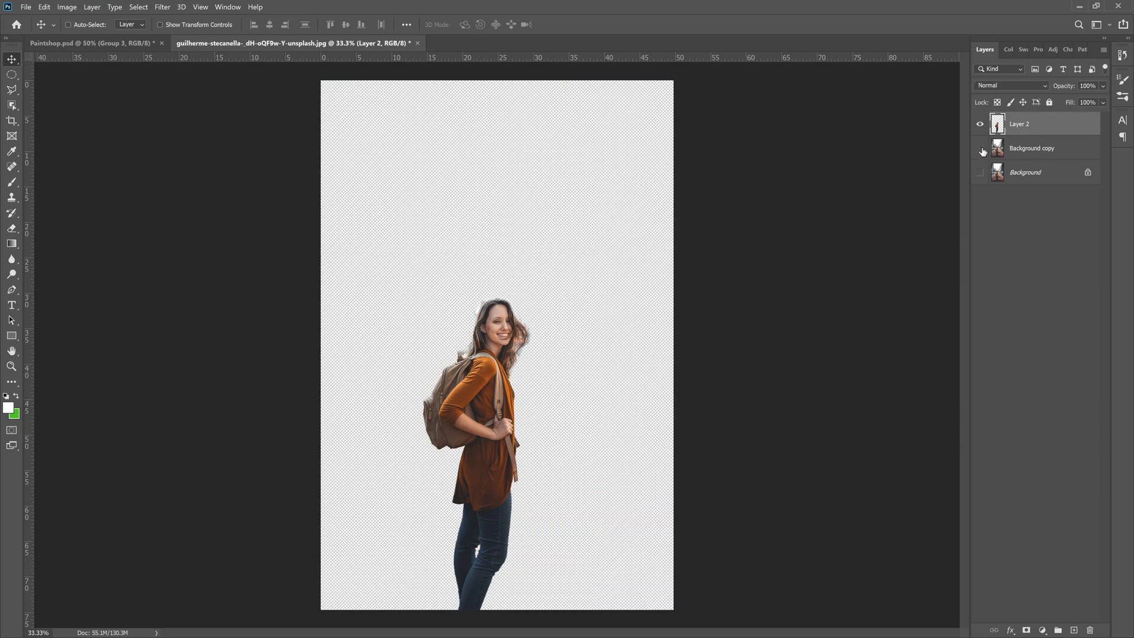
left_click(980, 148)
left_click(992, 156)
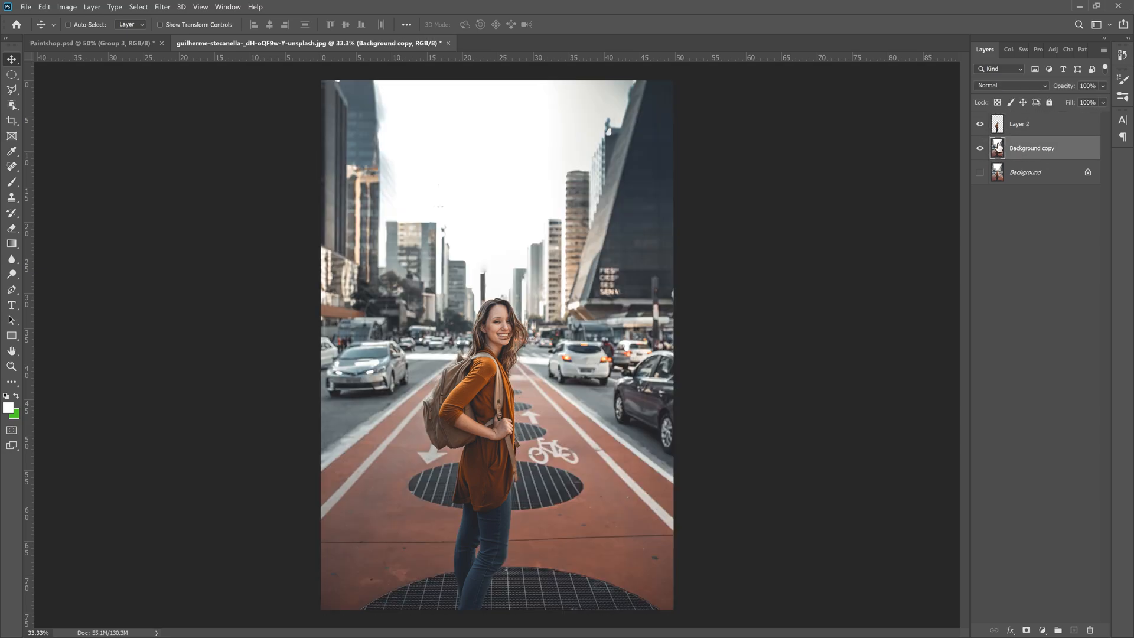
left_click(1031, 252)
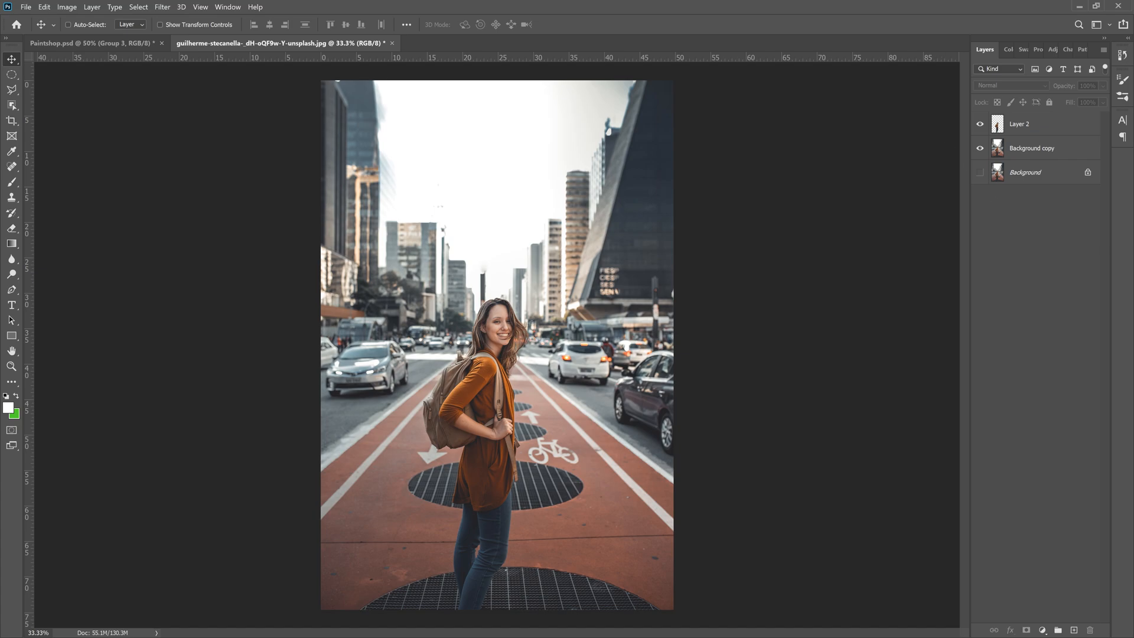
- Review the brush files in the 20 Splatter Brushes folder and view the Brush tool's import dialog without loading anything
left_click_drag(1133, 171, 628, 179)
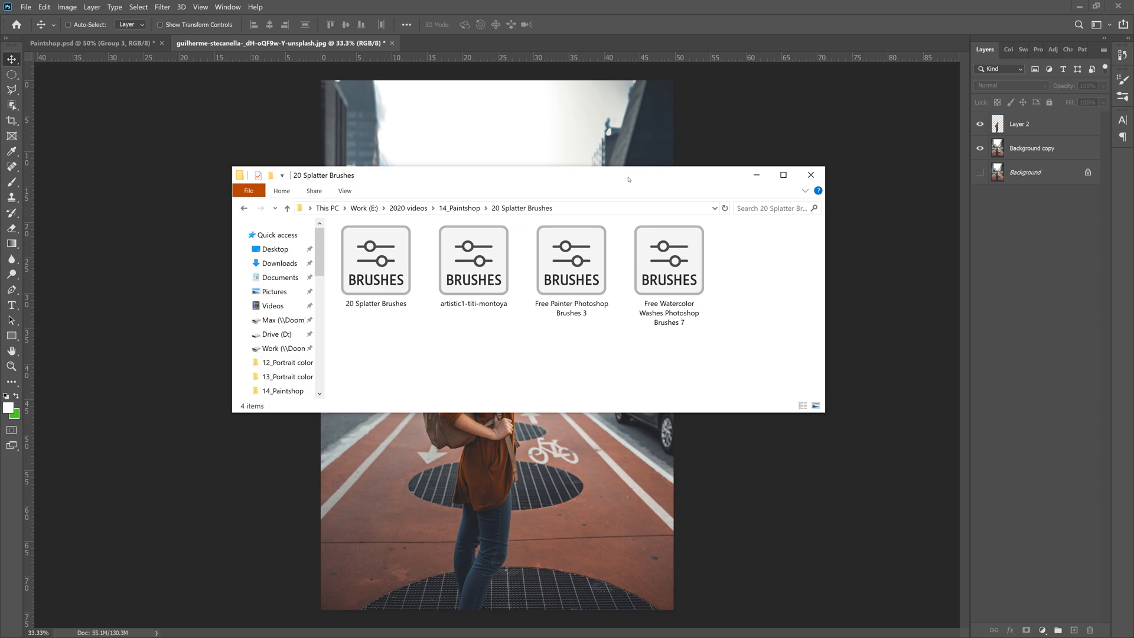
left_click(810, 175)
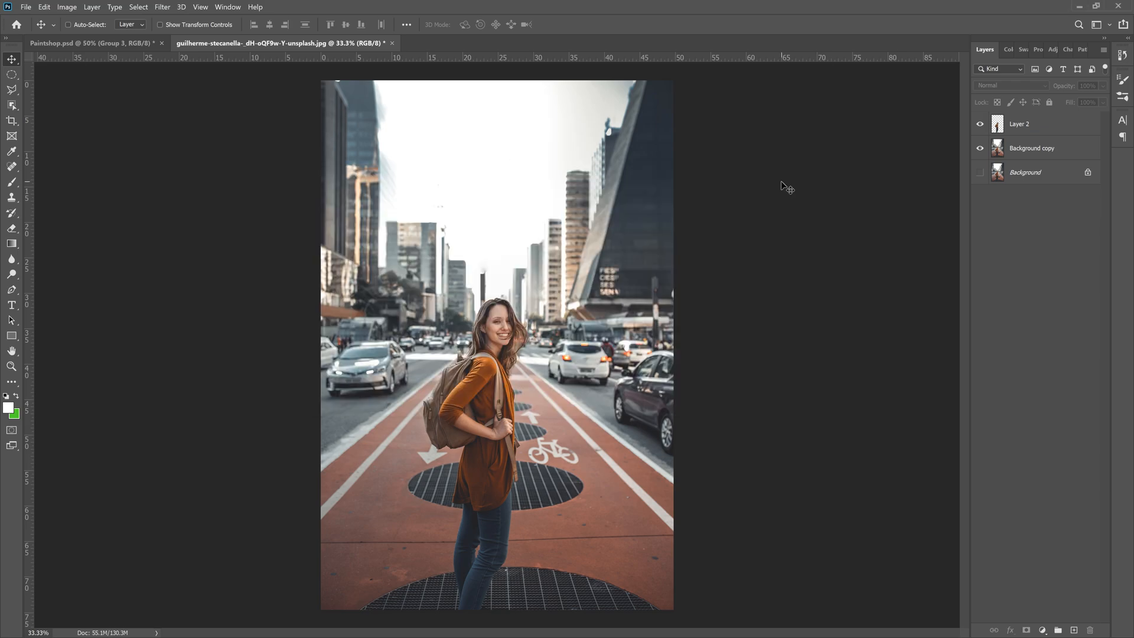
left_click(15, 182)
left_click(86, 25)
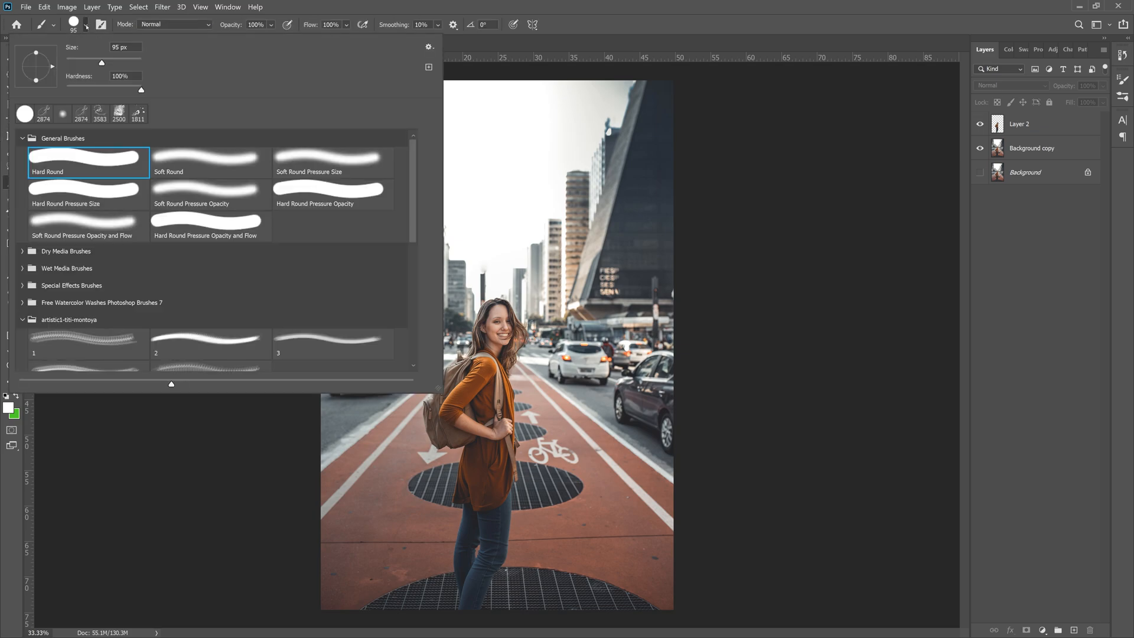
left_click(429, 47)
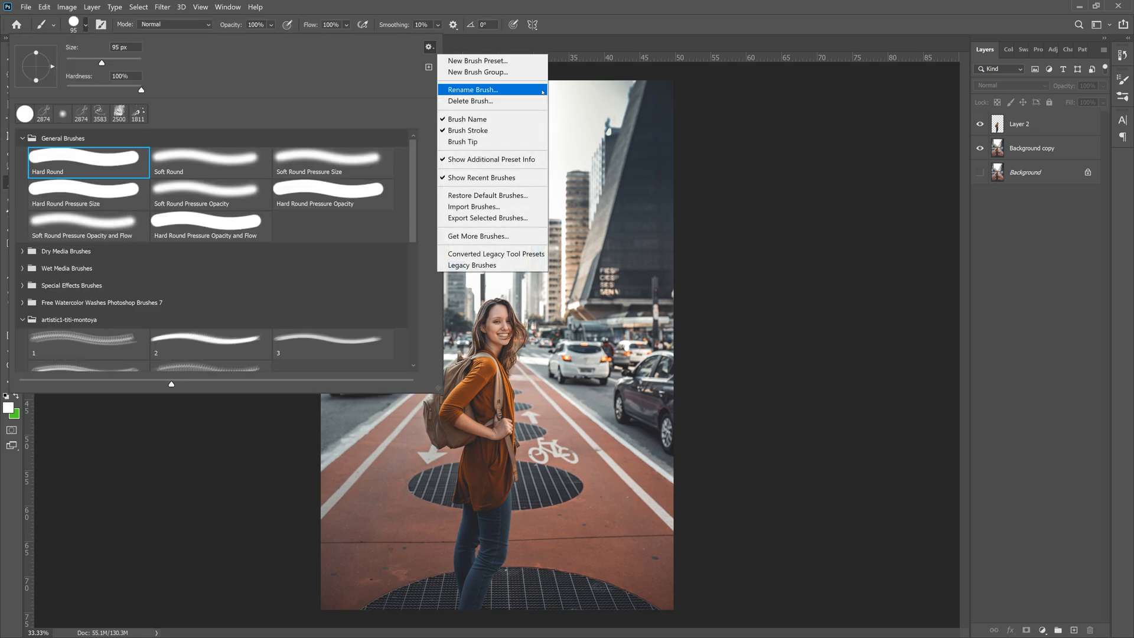
left_click(474, 206)
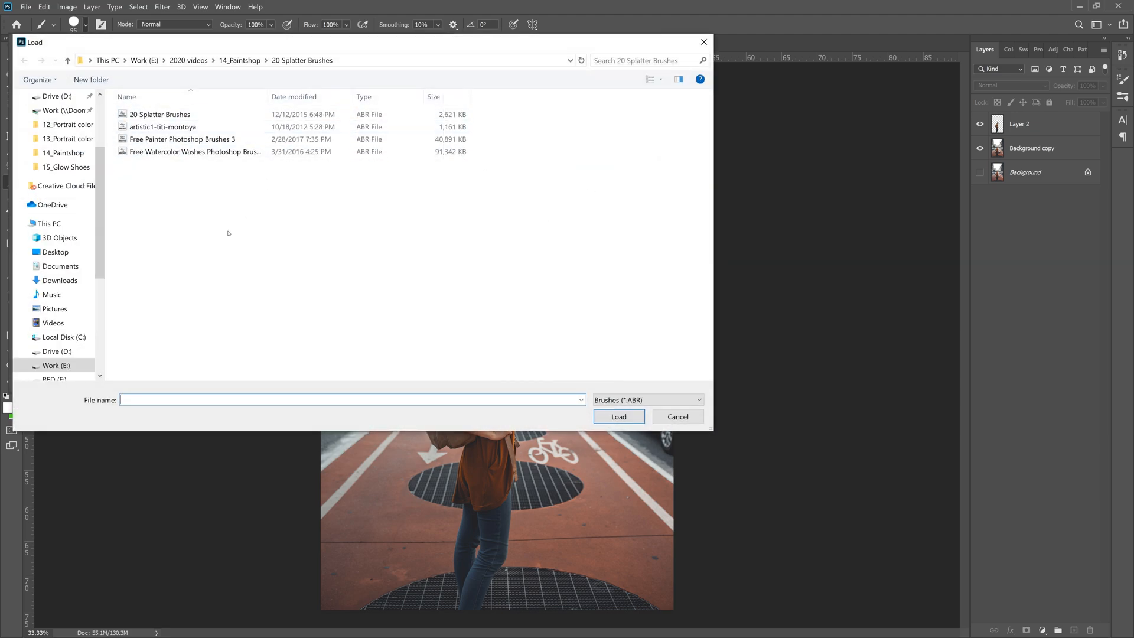
key("Escape")
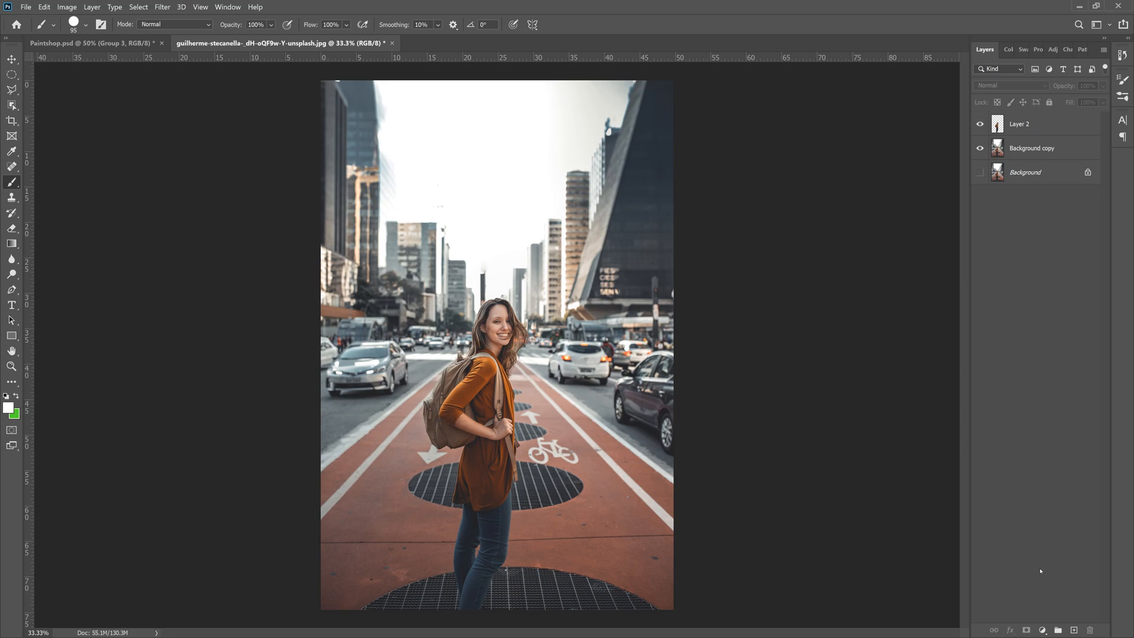
- Add a new layer directly below the woman's Layer 2 and choose brush 1 from the artistic1-titi-montoya set
left_click(1074, 630)
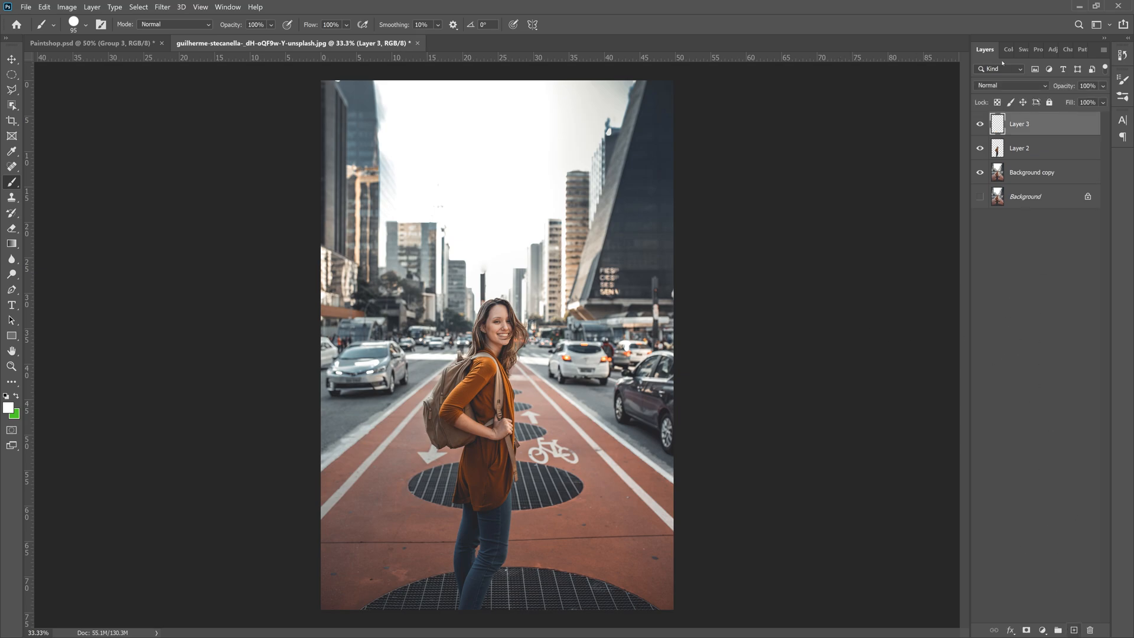
left_click_drag(1024, 133, 1026, 156)
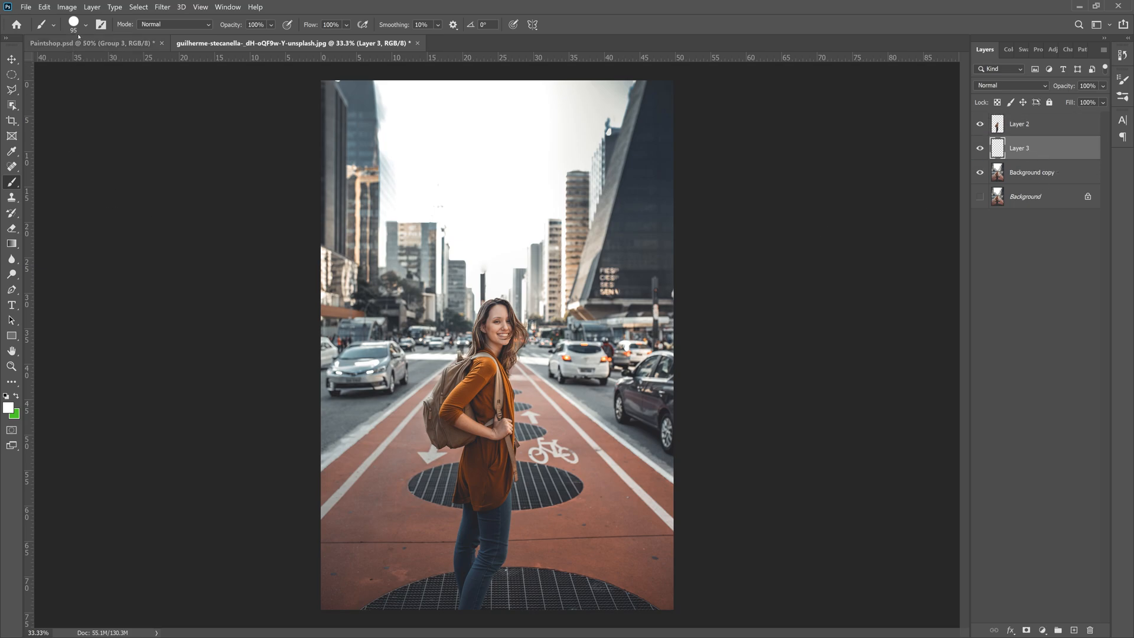
left_click(86, 24)
scroll(257, 262, "down", 2)
scroll(257, 263, "down", 2)
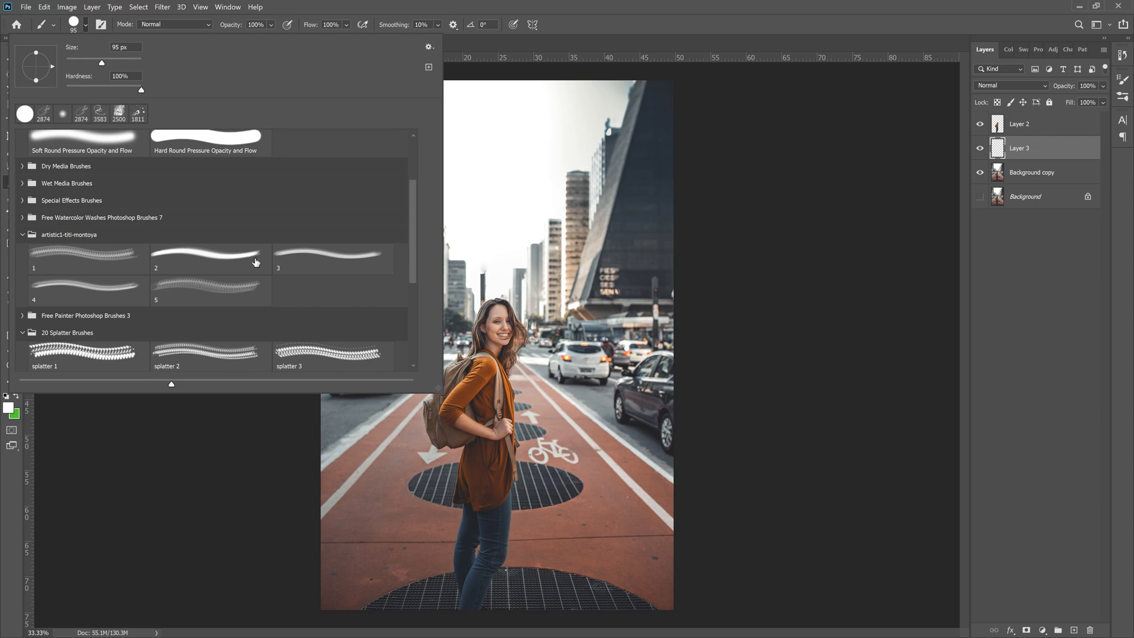
left_click(72, 239)
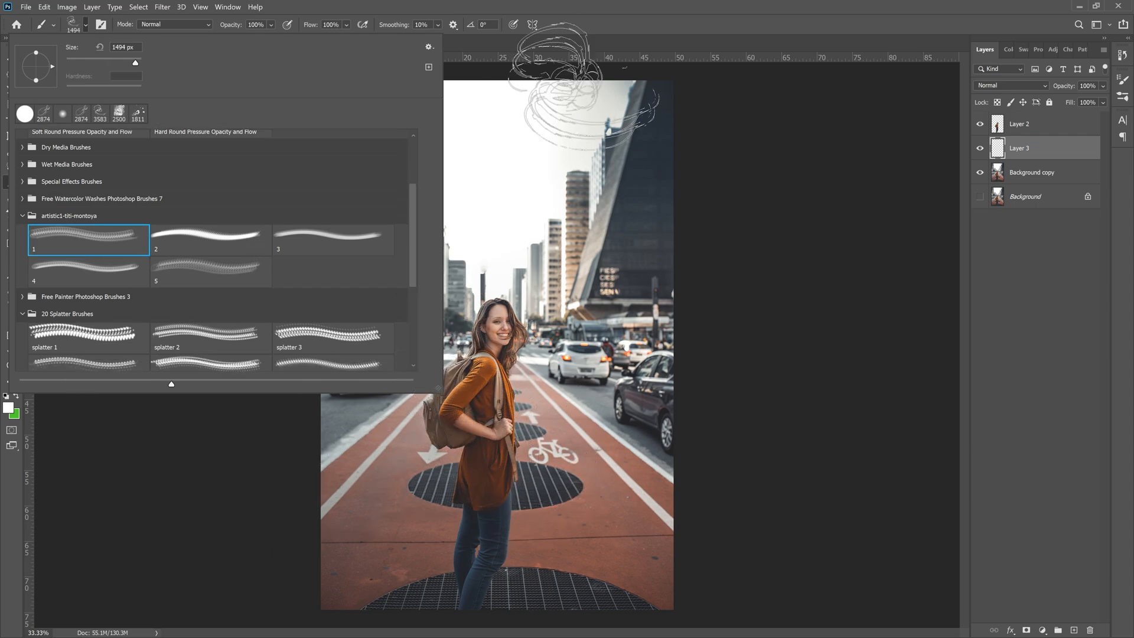
key("Return")
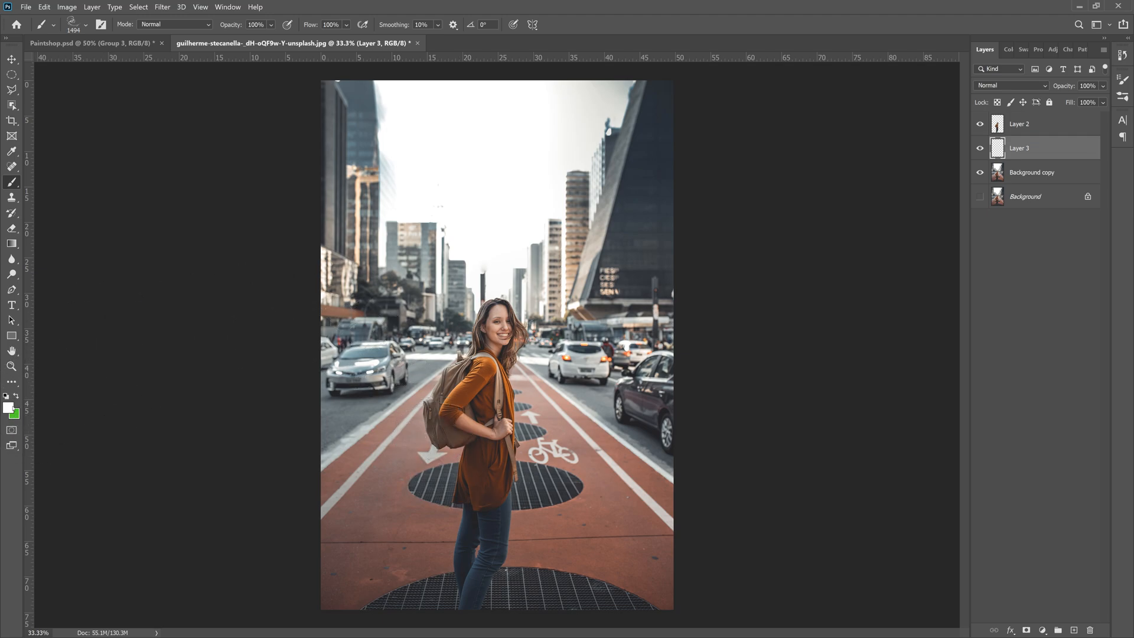
- Set the foreground colour to bright blue
left_click(8, 407)
type("de2929")
left_click_drag(540, 258, 534, 263)
left_click_drag(585, 301, 586, 298)
left_click_drag(558, 263, 599, 235)
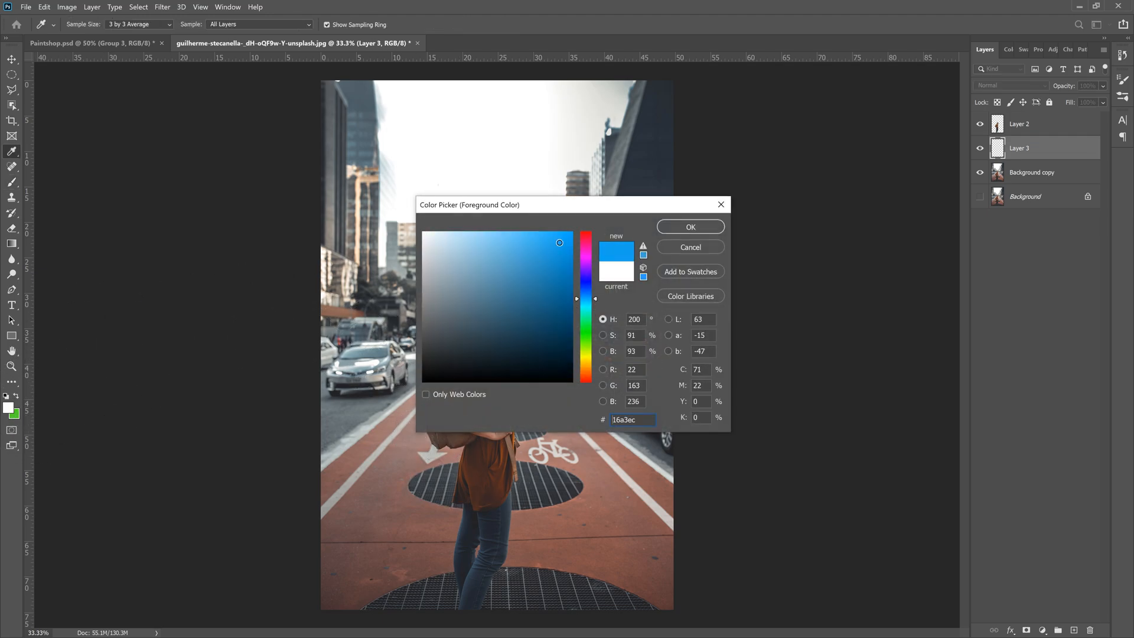
left_click(691, 226)
- Set the swirl brush size to 3228 px and stamp it once in blue behind the woman on Layer 3
left_click(77, 28)
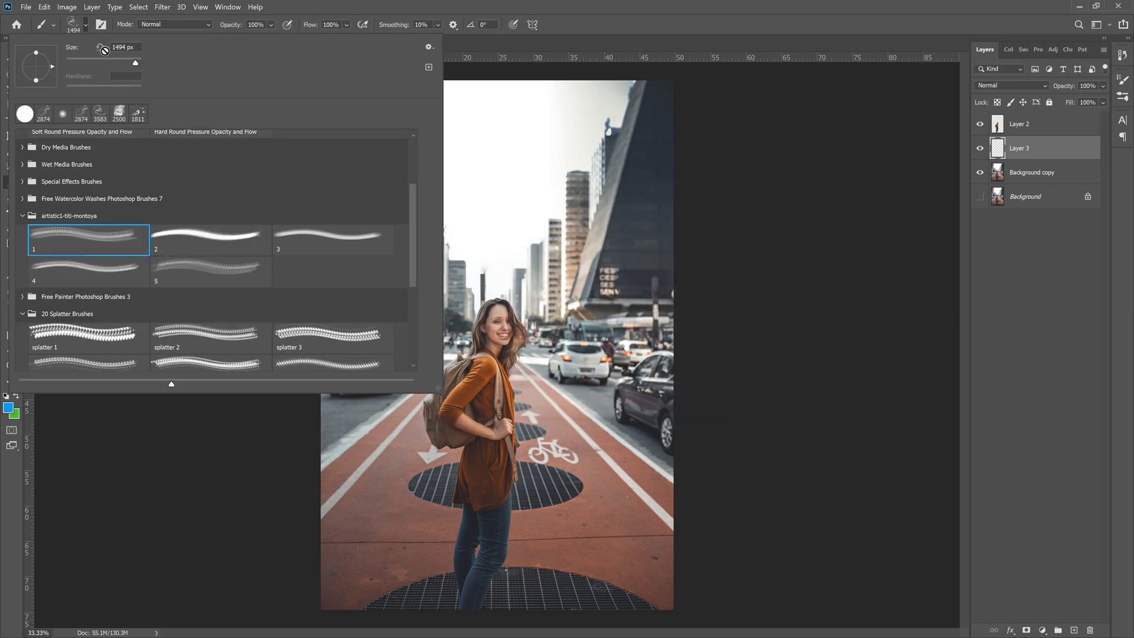
left_click(100, 47)
left_click_drag(137, 62, 139, 62)
key("Return")
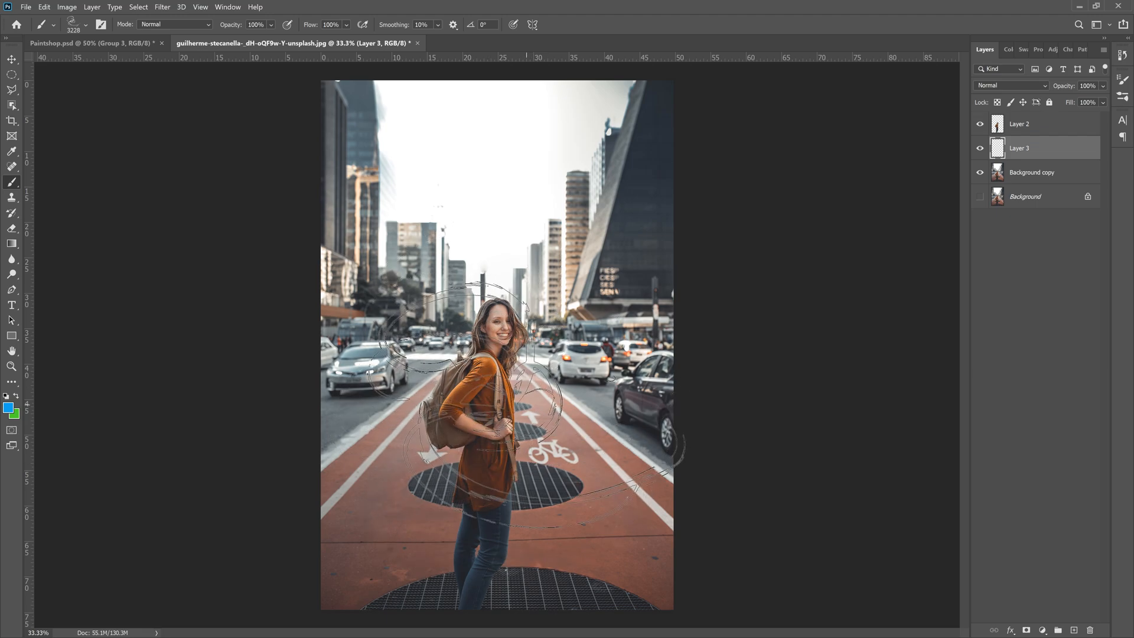
left_click(499, 425)
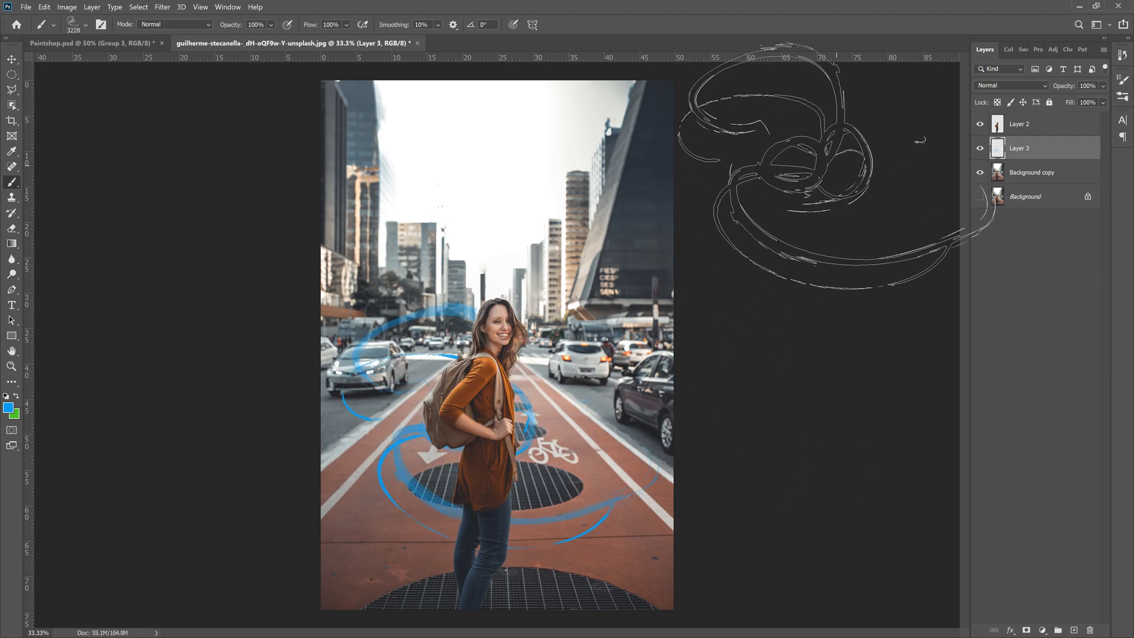
- Add a new layer above the blue swirls and choose the splatter 2 brush
left_click(1073, 630)
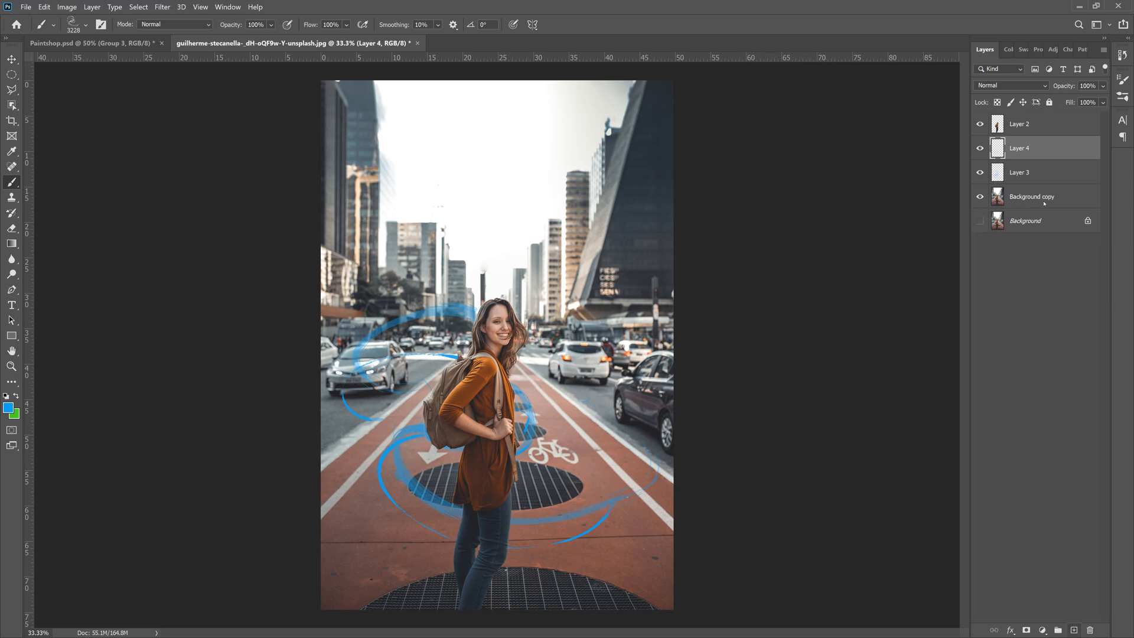
left_click(86, 25)
left_click(206, 335)
key("Return")
- Stamp the splatter in bright red around the woman's right side and move its layer above Layer 2
left_click(11, 408)
left_click_drag(586, 251, 591, 232)
left_click(691, 227)
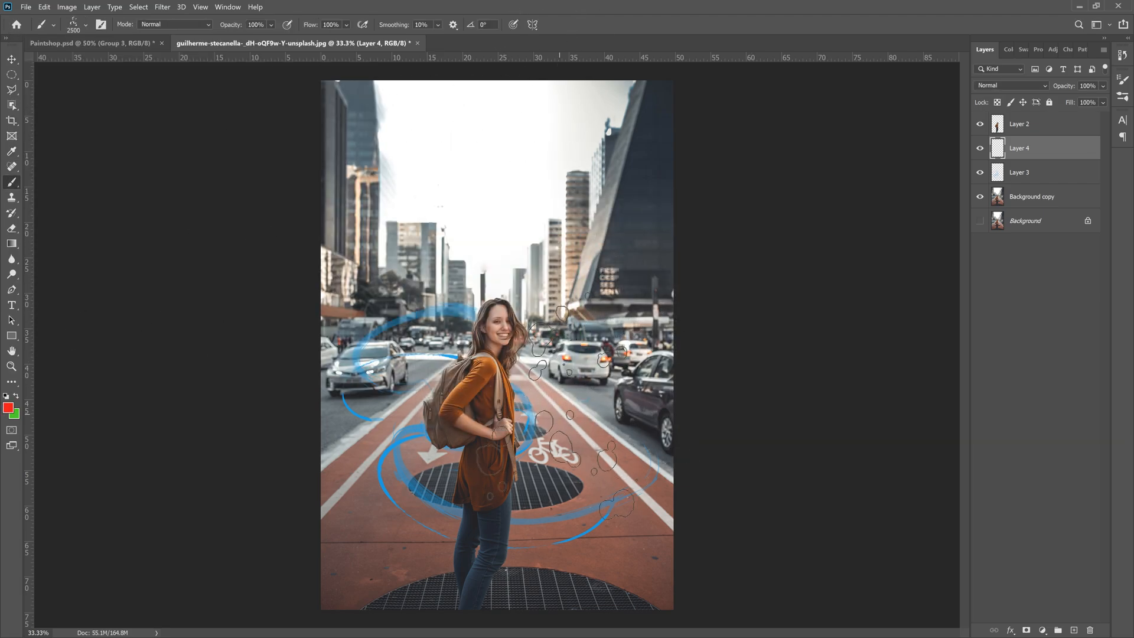
left_click(578, 430)
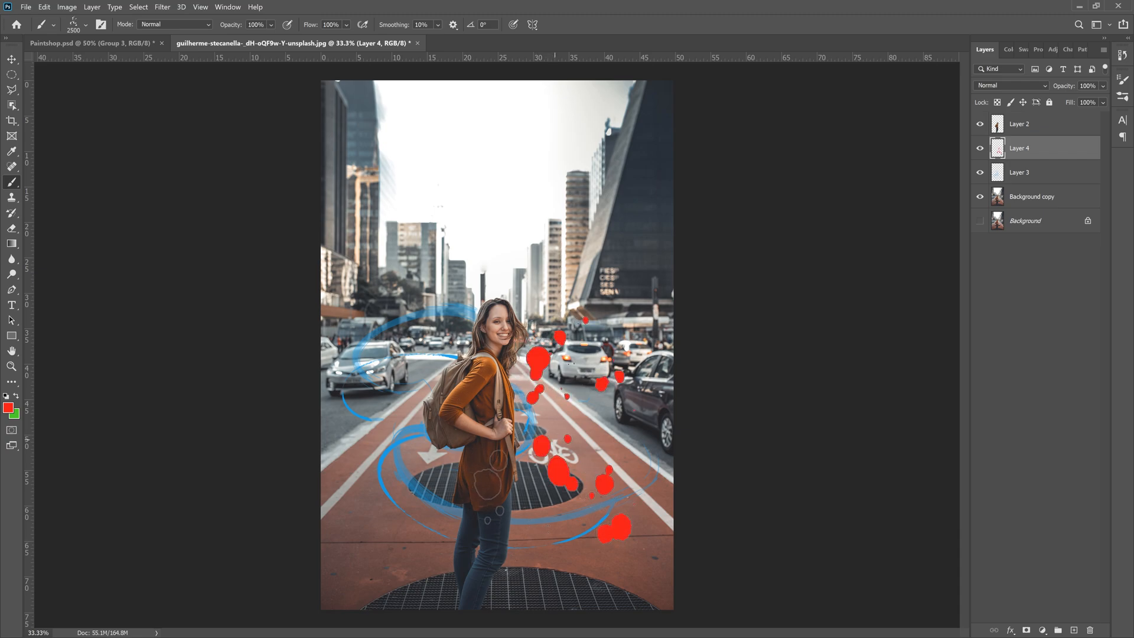
left_click_drag(1037, 112, 1037, 116)
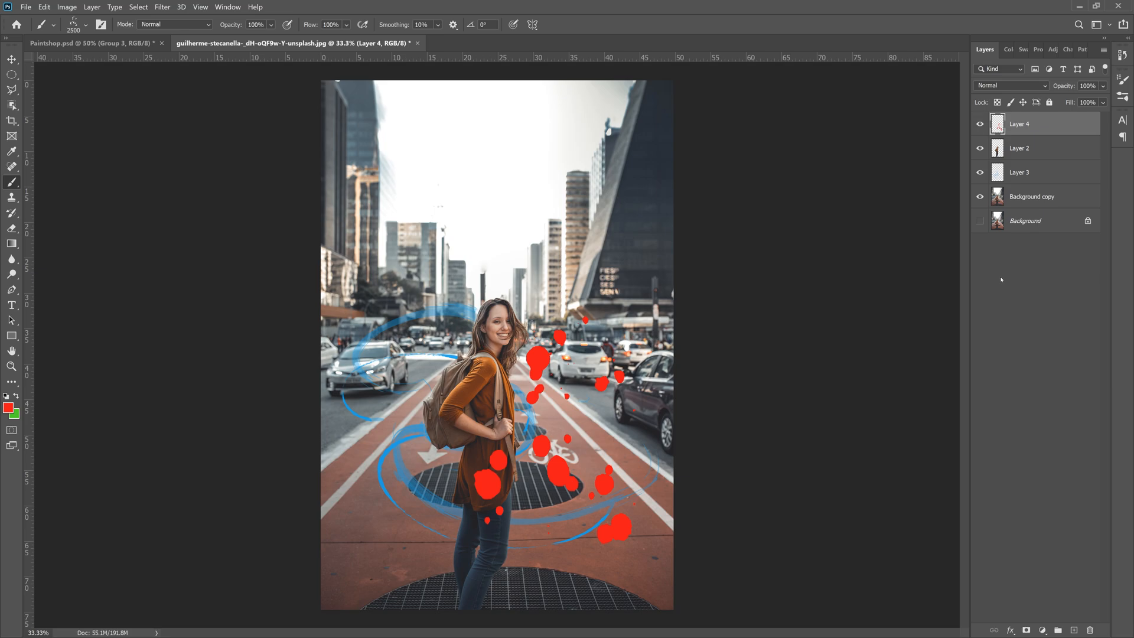
- On another new layer, stamp a different splatter brush in near-black over the photo's lower-left area
key("ctrl+shift+alt+n")
left_click(85, 24)
scroll(171, 254, "down", 2)
left_click(89, 354)
left_click(9, 407)
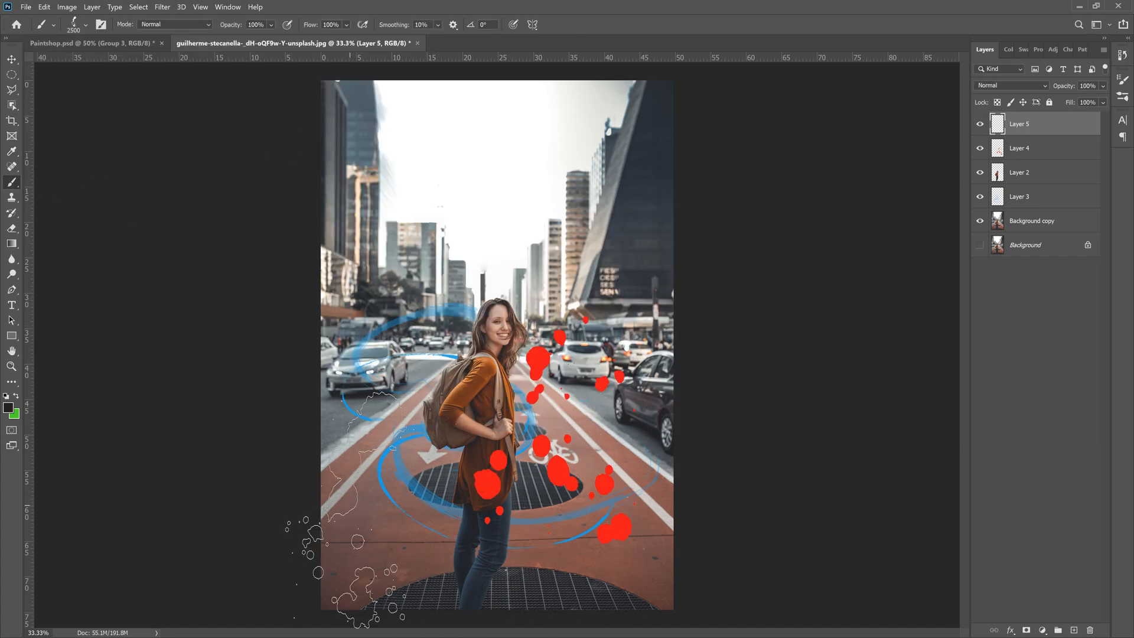
left_click(351, 508)
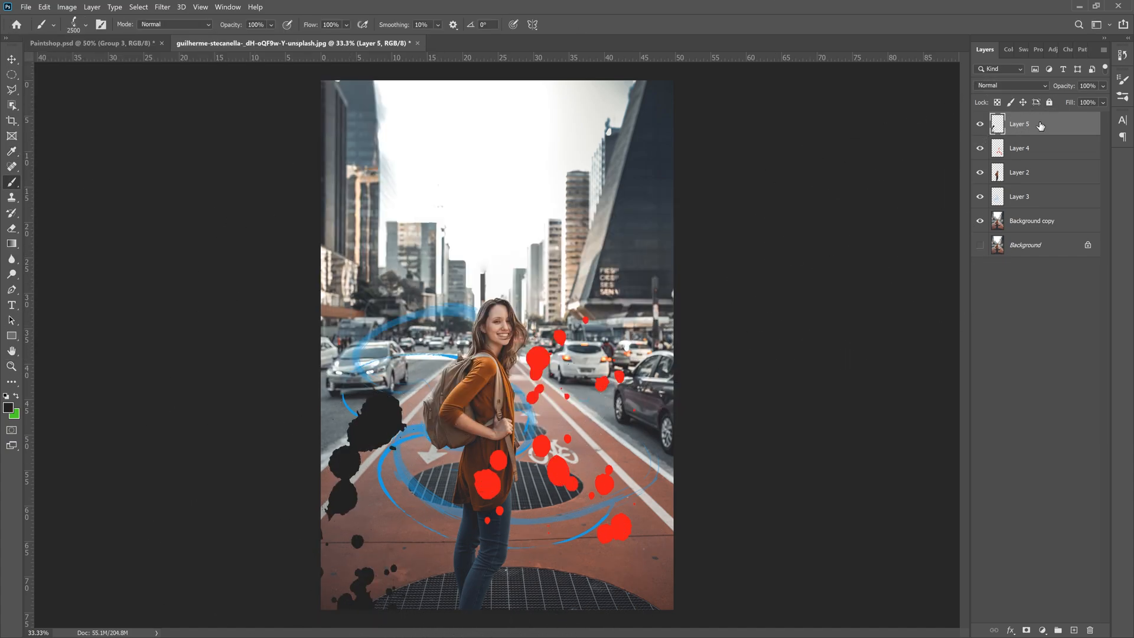
- Lower the opacity of the black splatter layer and set the red splatter layer's opacity to 51%
left_click(1102, 86)
left_click_drag(1104, 99, 1075, 100)
left_click(1036, 152)
left_click(1103, 86)
- Choose brush 5 from the Free Watercolor Washes Photoshop Brushes 7 set
left_click(85, 25)
scroll(23, 213, "up", 3)
left_click(22, 210)
left_click(22, 210)
left_click(23, 226)
left_click(81, 290)
left_click(22, 248)
left_click(210, 303)
- Set the foreground colour to yellow and the watercolor brush size to 4291 px
left_click(9, 407)
left_click(585, 356)
left_click(567, 234)
left_click(689, 226)
left_click(86, 25)
left_click_drag(137, 62, 140, 63)
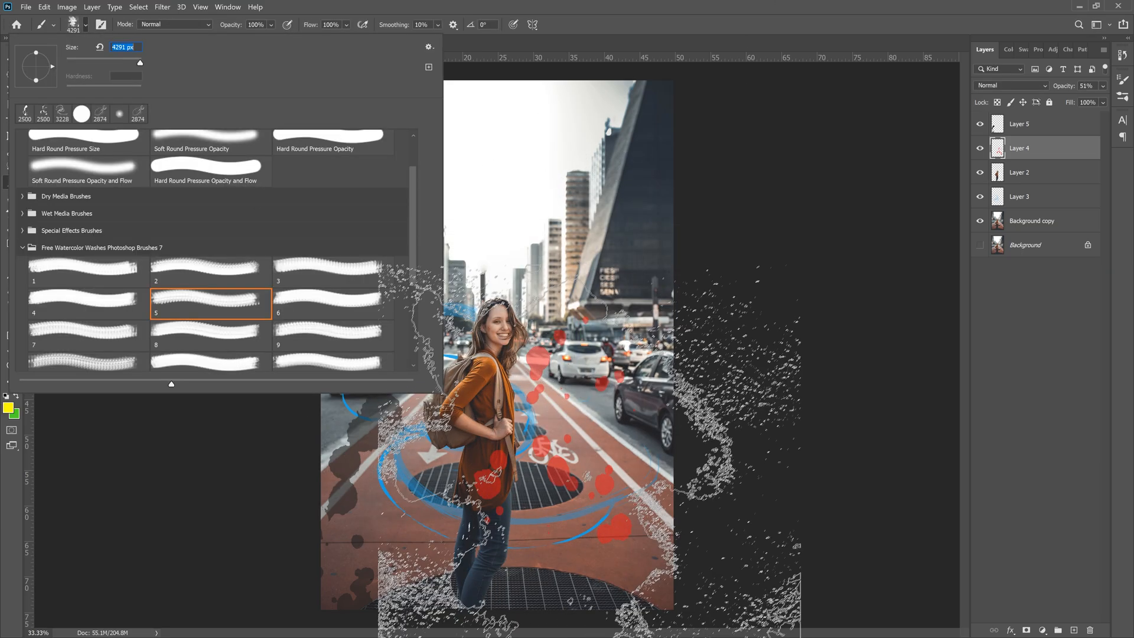
key("Return")
- Stamp the yellow watercolor wash on a new layer over the left side of the photo
key("ctrl+minus")
key("ctrl+minus")
key("ctrl+plus")
key("ctrl+alt+shift+n")
left_click(386, 422)
- Move the yellow wash layer below Layer 2 and erase its hard edge and spill over the road
left_click_drag(1027, 147, 1027, 207)
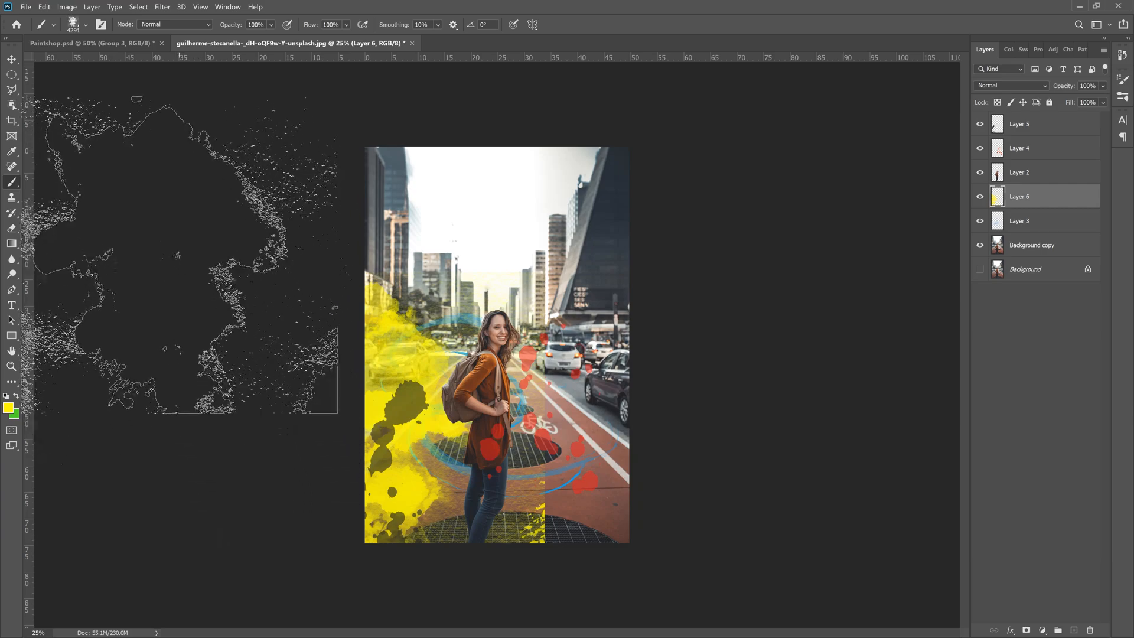
left_click(11, 228)
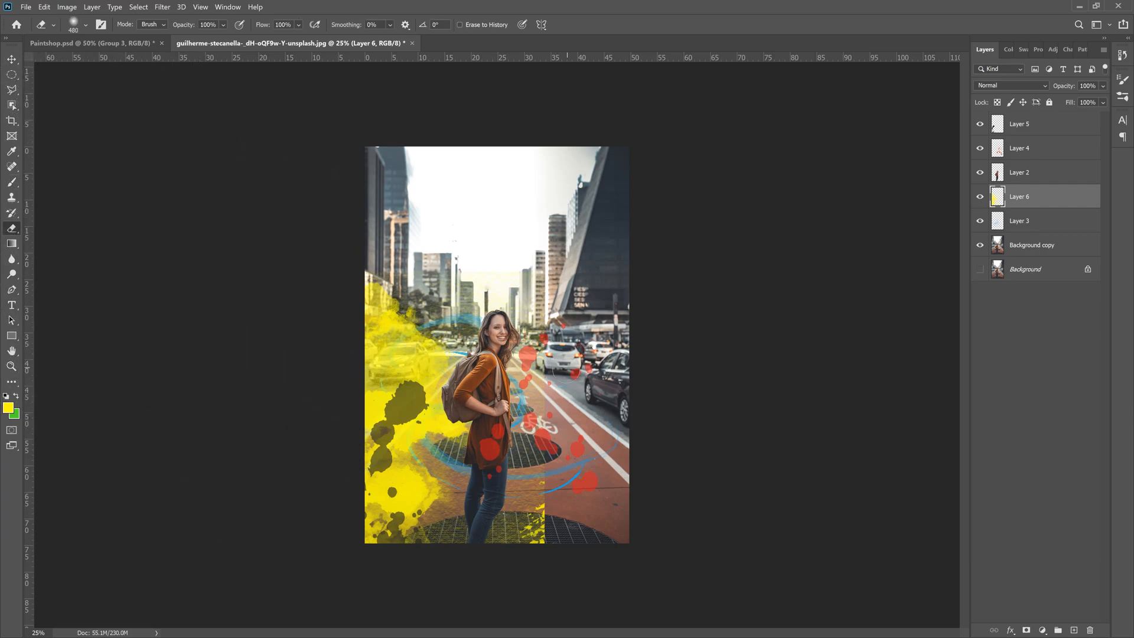
mouse_move(535, 469)
left_mouse_down()
mouse_move(536, 485)
mouse_move(498, 531)
mouse_move(432, 526)
mouse_move(455, 444)
left_mouse_up()
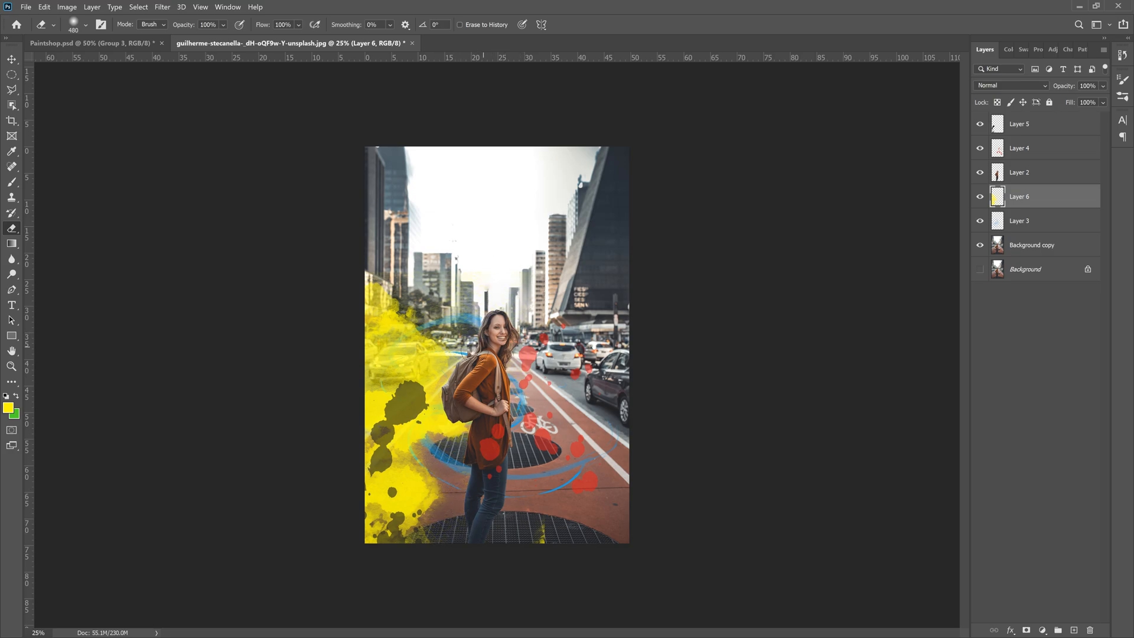
- Add a new layer above the yellow wash and set the foreground colour to orange
left_click(1074, 629)
left_click(85, 25)
double_click(49, 360)
left_click(8, 407)
left_click(587, 333)
left_click(586, 366)
left_click(690, 226)
- Switch back to the Brush tool and choose a different large watercolor wash brush
left_click(85, 26)
double_click(177, 296)
key("b")
left_click(86, 25)
scroll(213, 283, "down", 2)
left_click(333, 226)
left_click(85, 25)
left_click(85, 24)
key("Return")
left_click(85, 25)
double_click(333, 258)
- Rotate the watercolor brush tip to -43° and stamp it in orange over the right side of the street
left_click(537, 429)
key("ctrl+z")
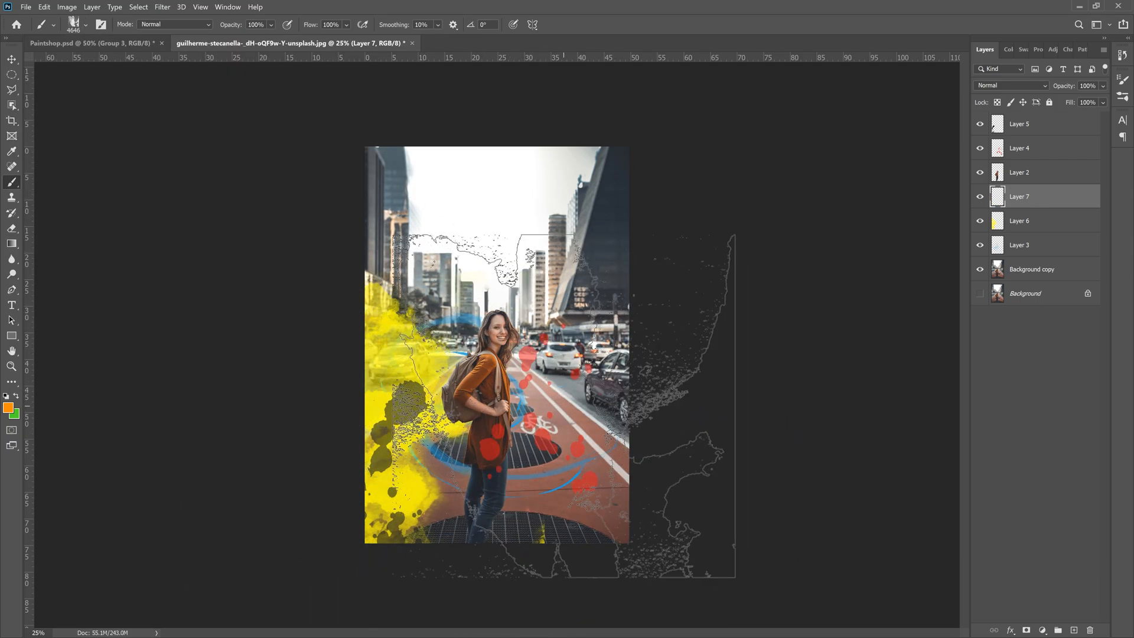
key("Right")
key("Right")
key("Right")
key("Right")
key("Right")
key("Right")
key("Right")
key("Right")
key("Right")
key("Right")
key("Right")
key("Right")
key("Right")
key("Right")
key("Right")
key("Right")
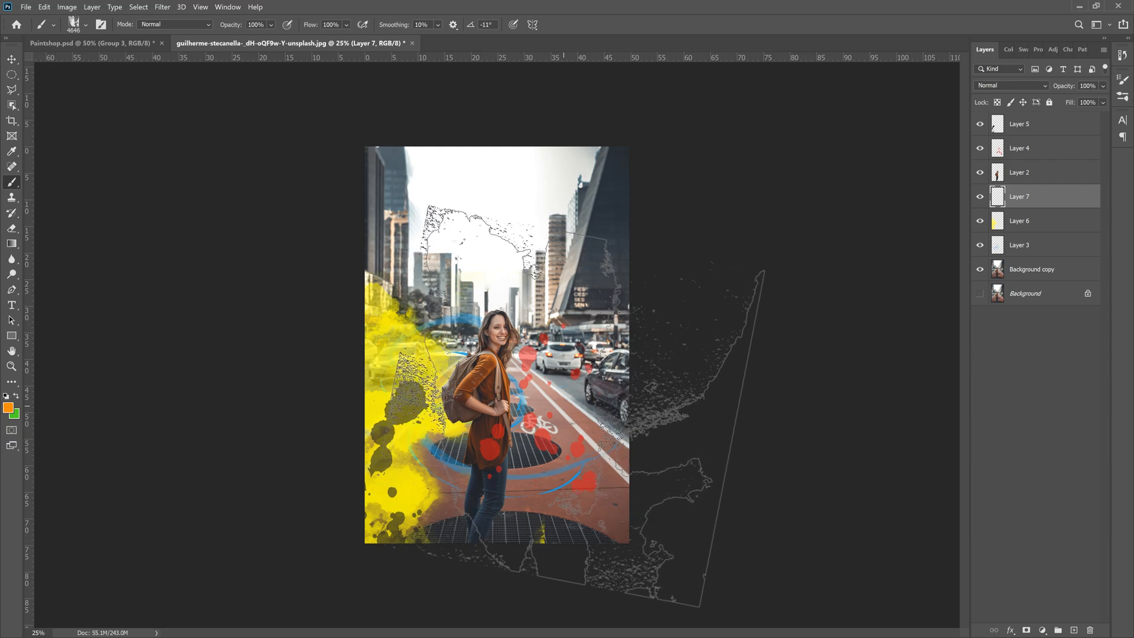
key("Right")
key("Right")
key("Right")
key("Right")
key("Right")
key("Right")
key("Right")
key("Right")
key("Right")
key("Right")
key("Right")
key("Right")
key("Right")
key("Right")
key("Right")
key("Right")
key("Right")
key("Right")
key("Right")
key("Right")
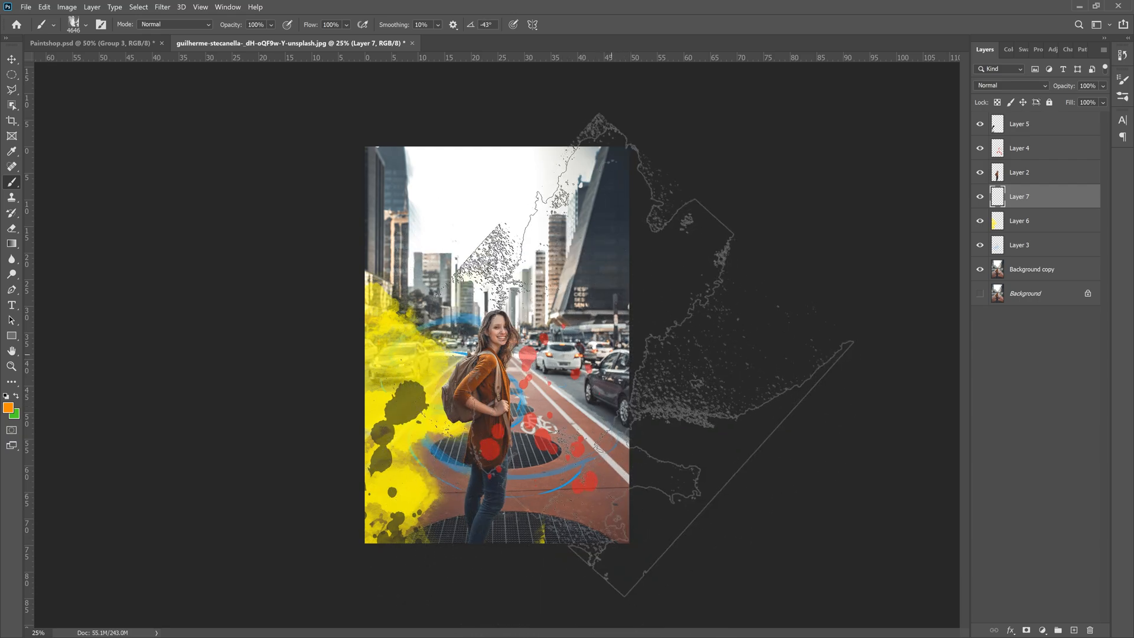
left_click(653, 423)
- Erase the lower part of the orange wash with a soft round eraser and select the yellow wash layer
key("e")
left_click(85, 25)
left_click(83, 115)
left_click(134, 60)
left_click_drag(517, 516, 576, 502)
key("alt+[")
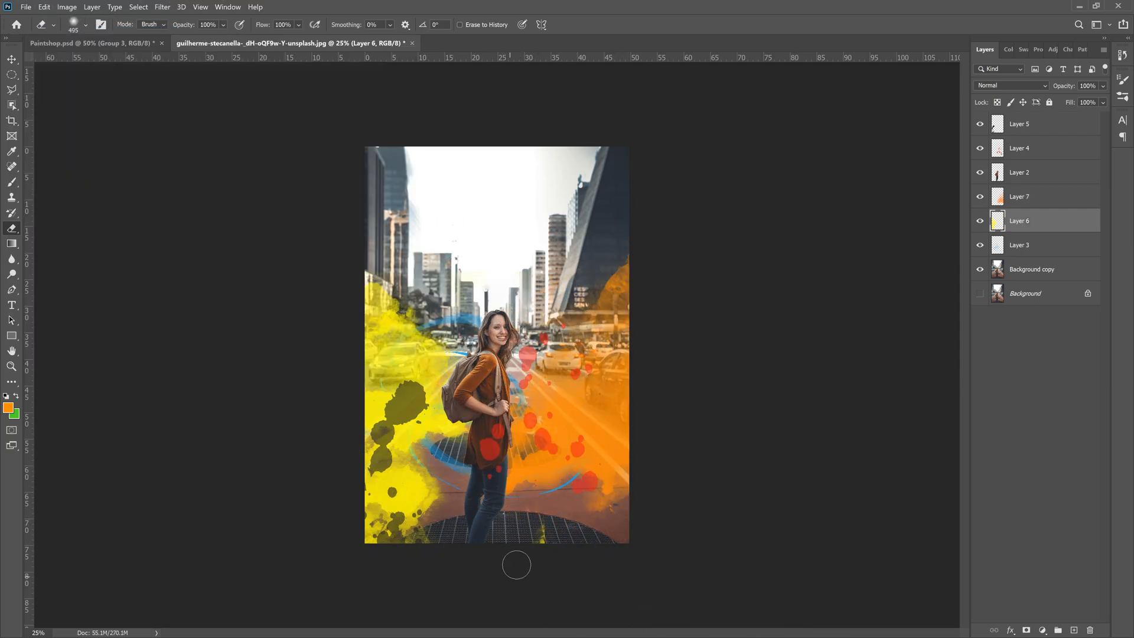
- Erase the stray yellow spot near the photo's lower edge and choose a large scribbled-ring line brush
left_click(539, 534)
left_click(86, 25)
scroll(194, 263, "down", 5)
left_click(333, 289)
left_click(89, 321)
- Set the foreground colour to pink
left_click(8, 408)
left_click_drag(585, 308, 584, 241)
left_click(517, 234)
left_click(690, 227)
- Add a new layer above the cut-out woman and stamp the scribbled-ring brush once in pink around her torso
left_click(85, 25)
left_click(86, 24)
left_click(333, 289)
key("b")
key("alt+]")
key("alt+]")
key("ctrl+shift+alt+n")
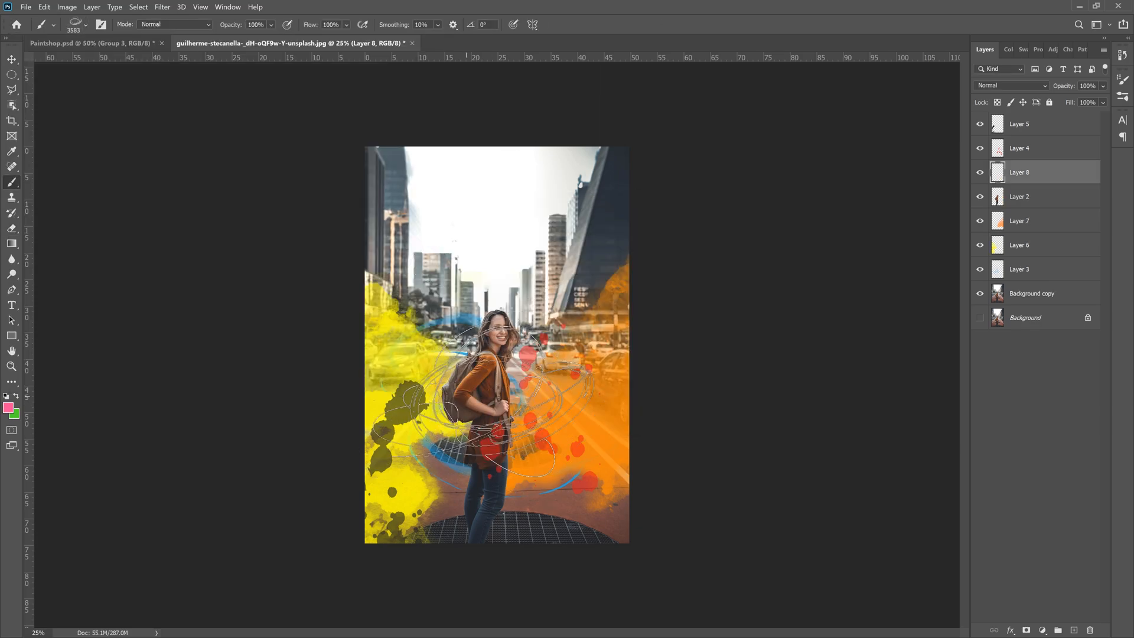
left_click(493, 401)
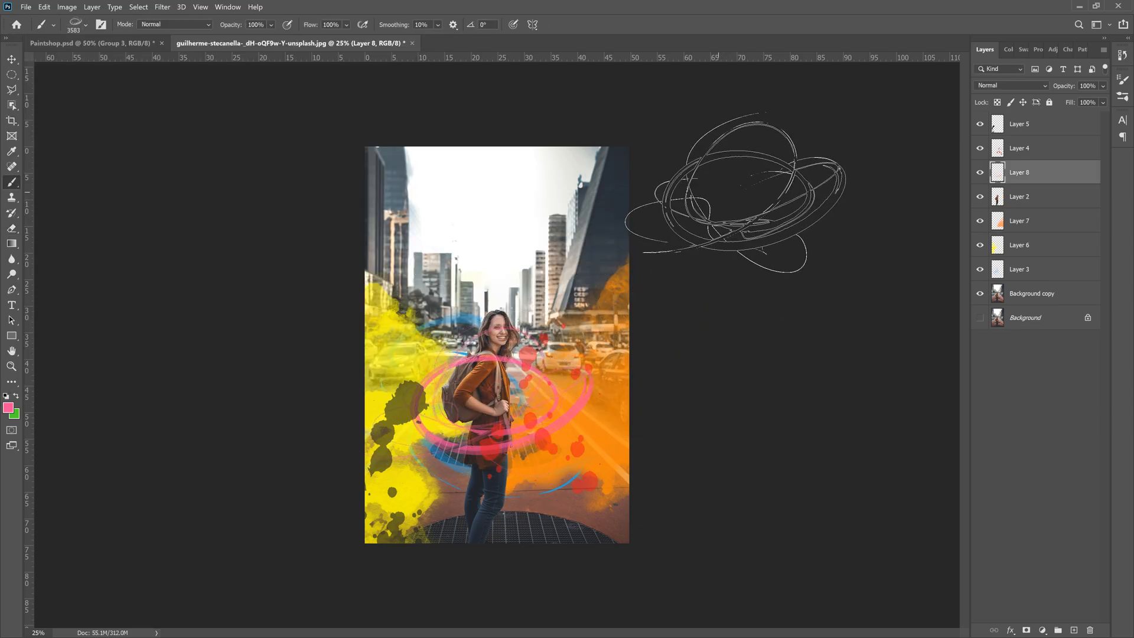
- Erase the pink lines crossing the woman's face, shoulder and backpack with a soft round eraser, and add a new layer
key("ctrl+plus")
key("ctrl+plus")
key("ctrl+plus")
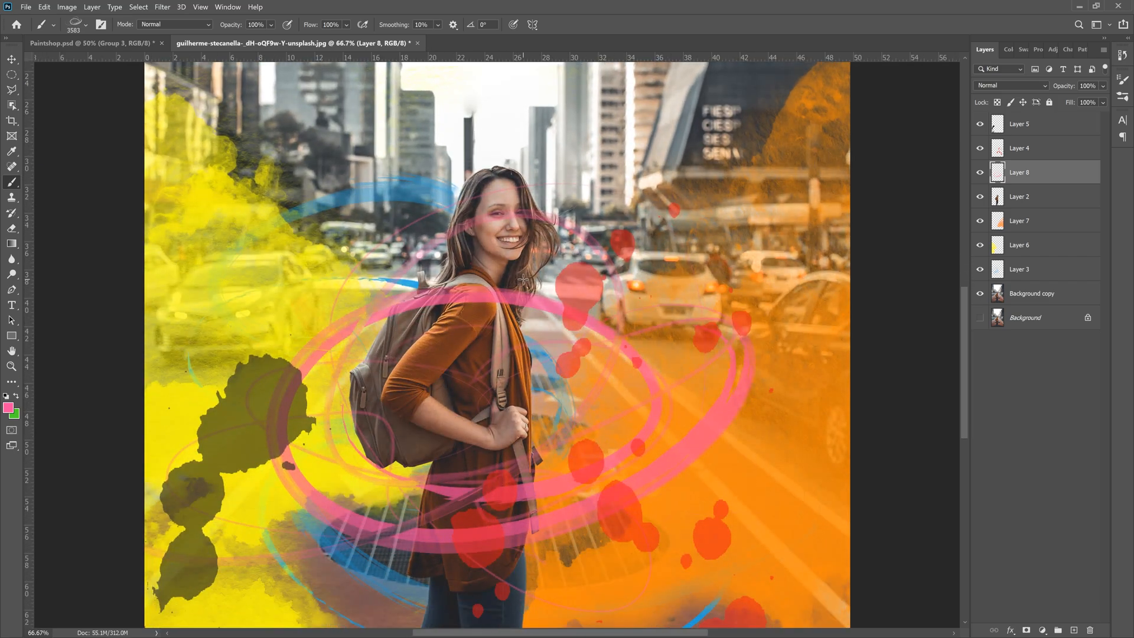
left_click(12, 227)
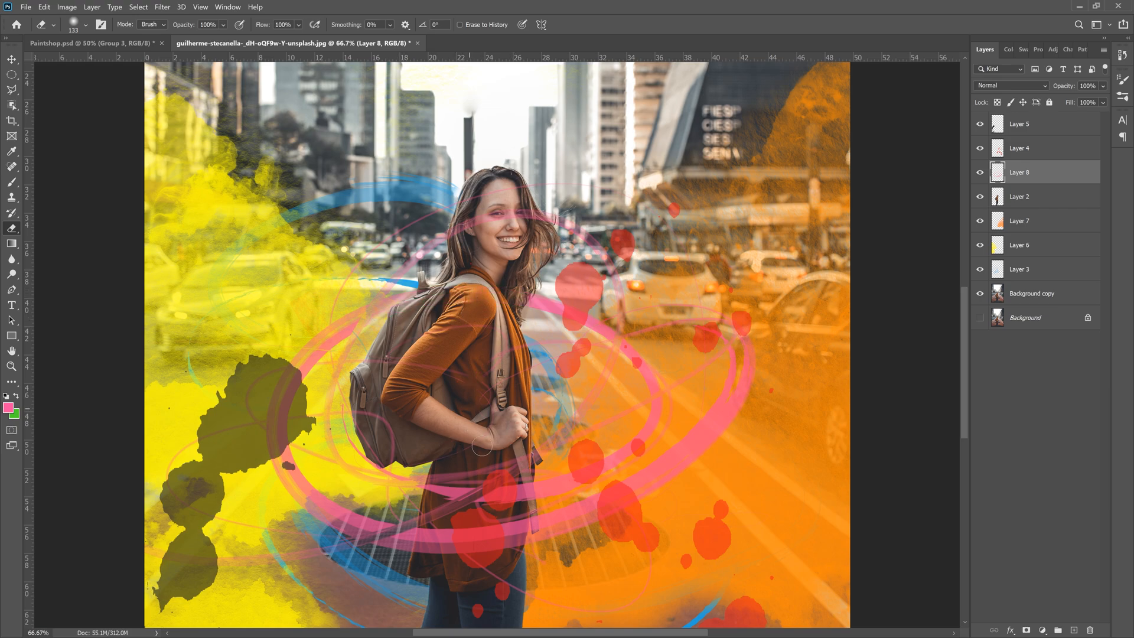
left_click_drag(535, 214, 475, 235)
key("ctrl+minus")
key("ctrl+minus")
left_click(1074, 629)
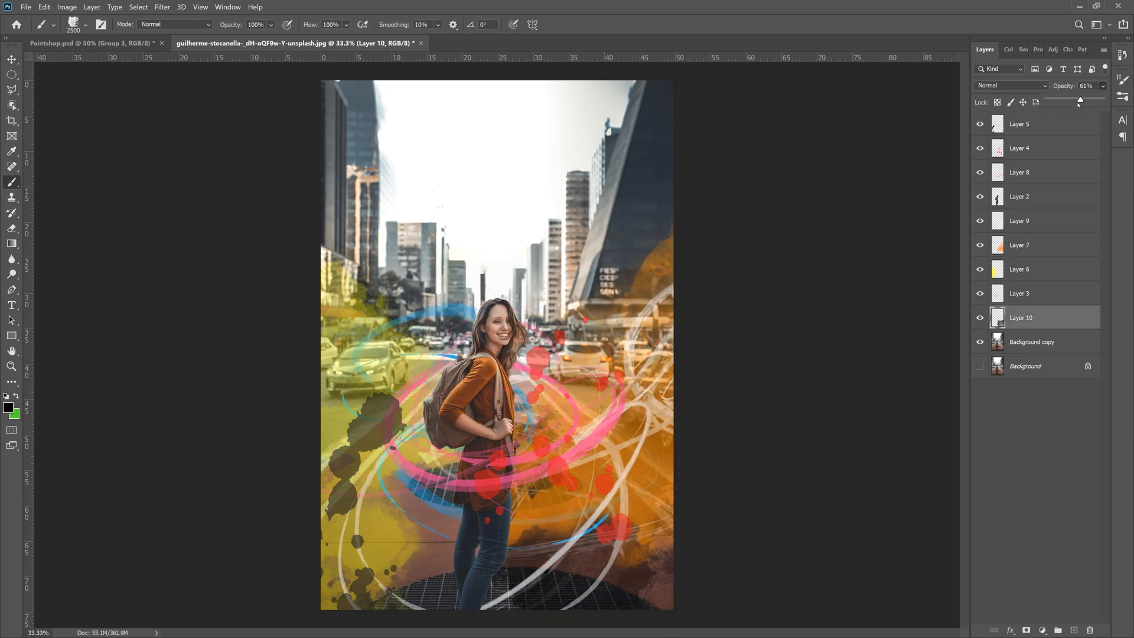
- Stamp teal swirls on a new layer above the pink ring layer and erase them where they cross the woman
left_click(1019, 172)
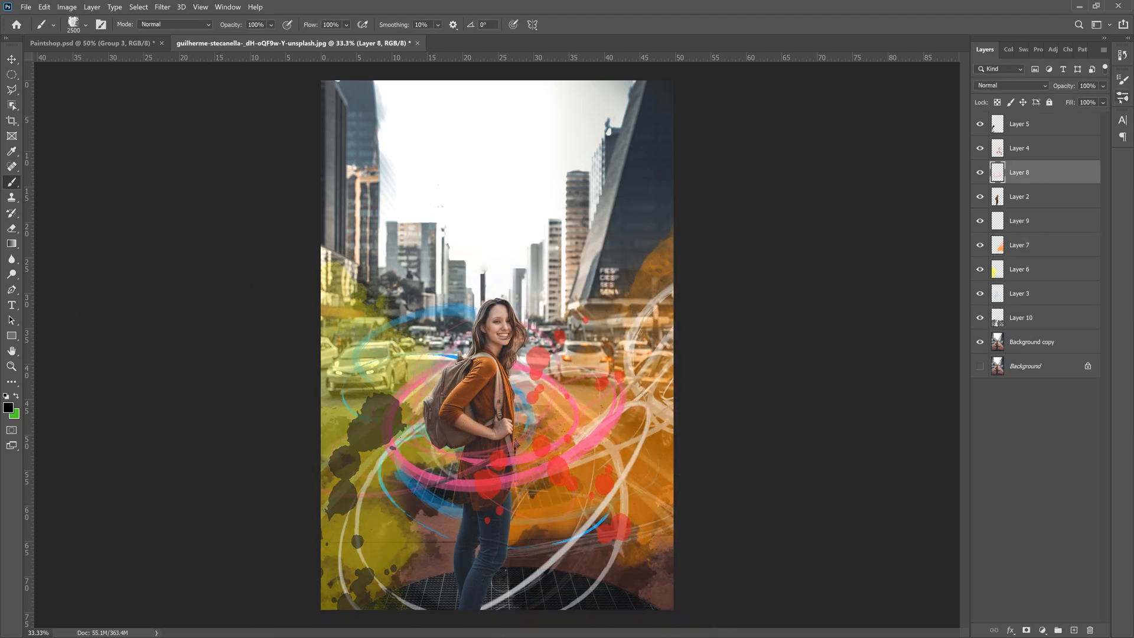
left_click(9, 407)
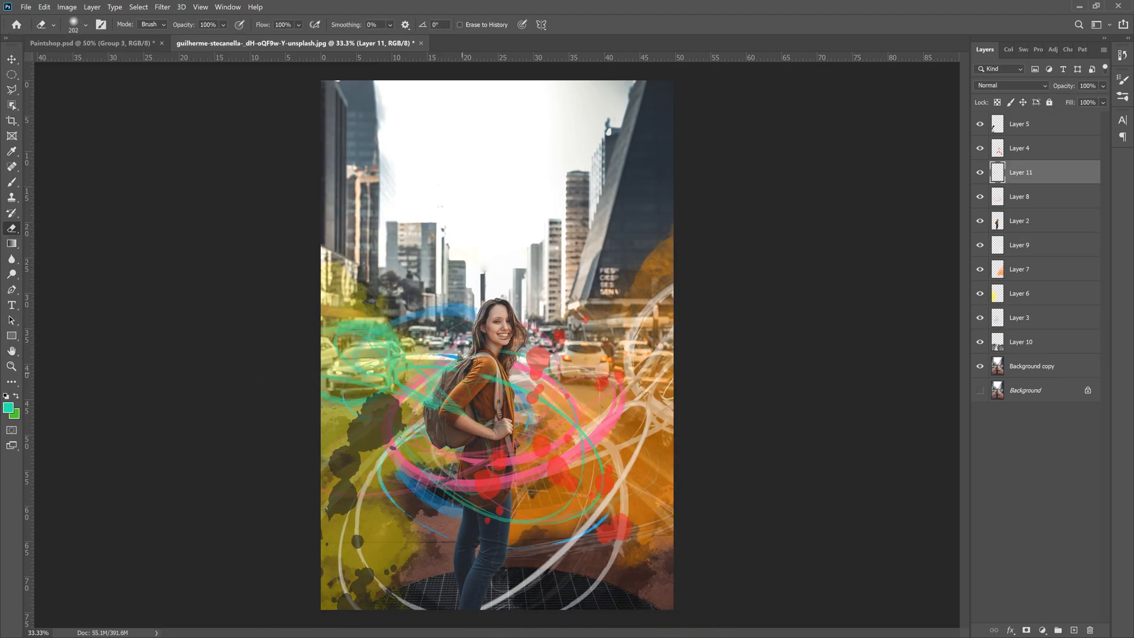
left_click_drag(438, 404, 503, 378)
- Choose a splatter brush and stamp white blots beside the woman's legs on a new layer, lowering its opacity to about 53%
key("b")
left_click(85, 25)
left_click(334, 289)
left_click(27, 346)
scroll(148, 307, "down", 3)
left_click(330, 241)
key("Return")
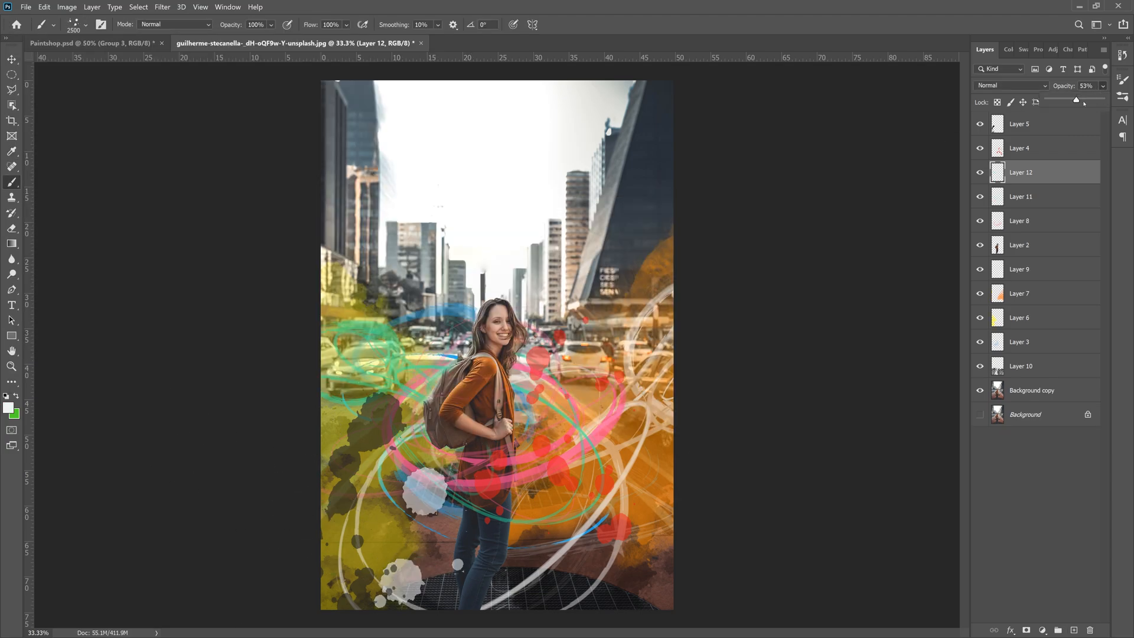
- Set the foreground colour to purple #bb28ff and stamp splatters around the woman's feet on a new layer
left_click(86, 24)
left_click(8, 407)
left_click(586, 262)
left_click(534, 232)
left_click(691, 226)
left_click(502, 558)
- Set the foreground colour to red and stamp a watercolor wash over the left-hand buildings on a new layer above the background copy
left_click(8, 408)
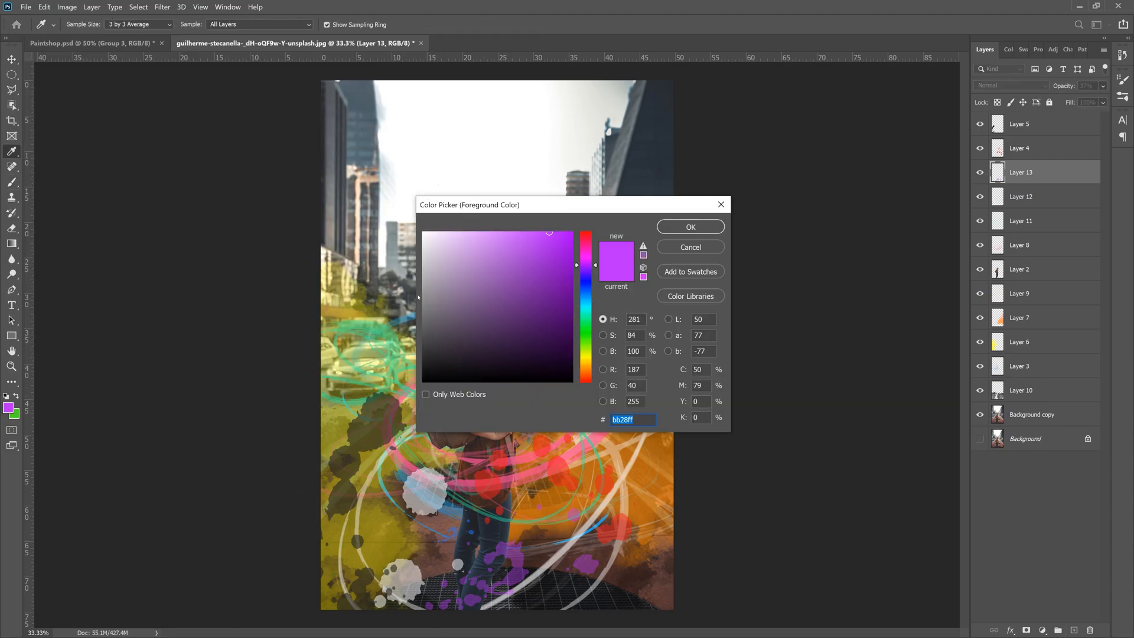
left_click(86, 24)
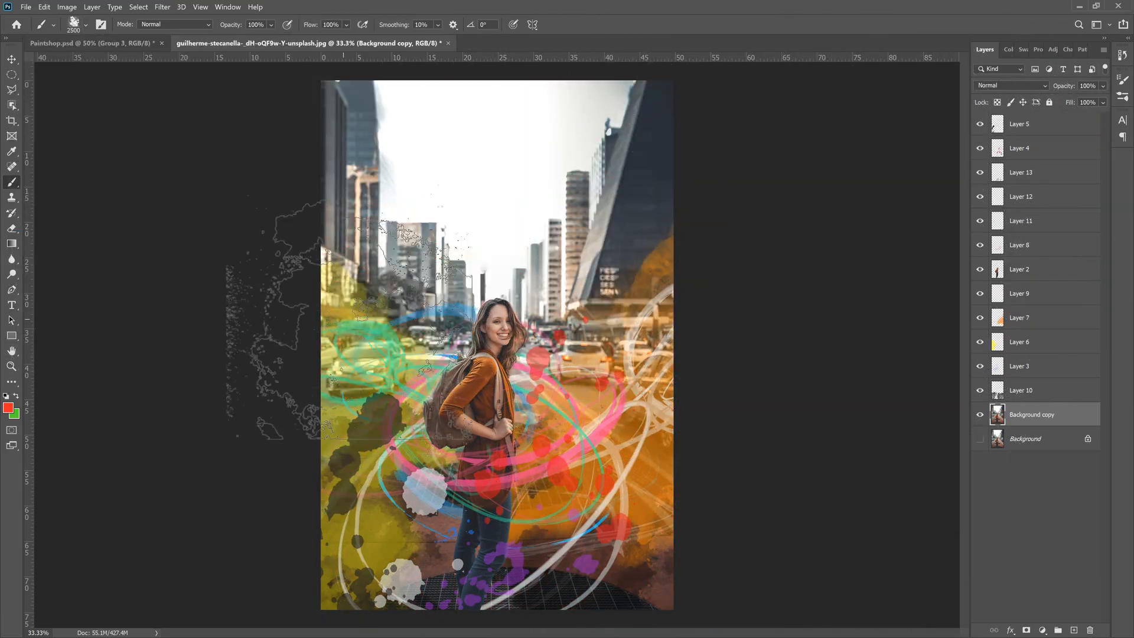
- Erase stray red specks at the wash's upper edge and set that layer's opacity to 50%
key("e")
left_click_drag(401, 212, 455, 239)
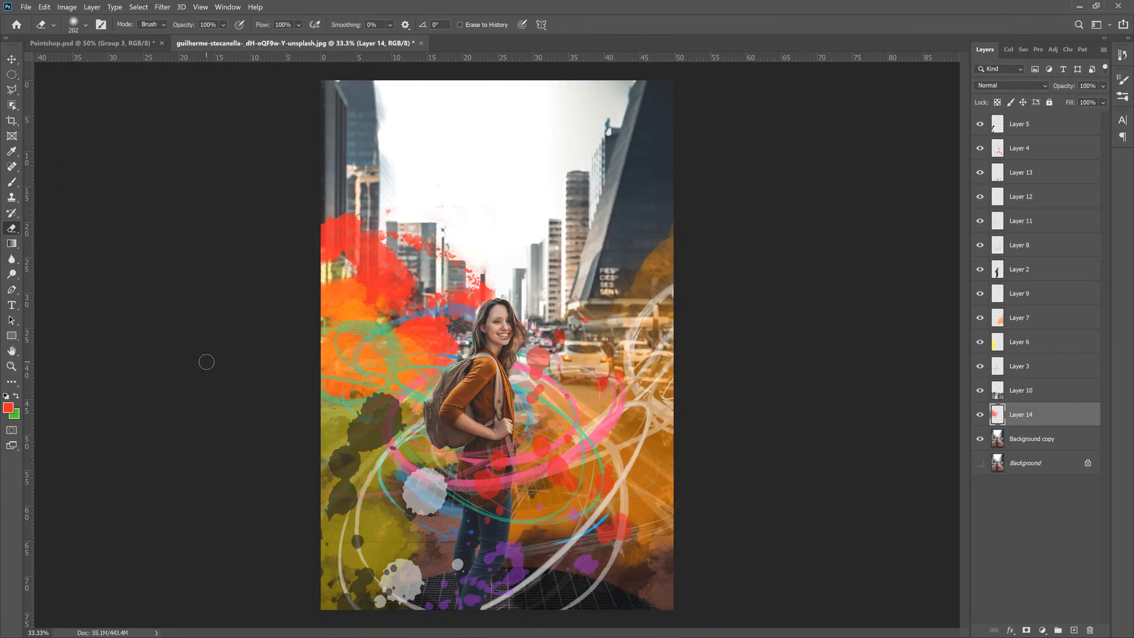
left_click(1102, 86)
left_click_drag(1104, 99, 1075, 100)
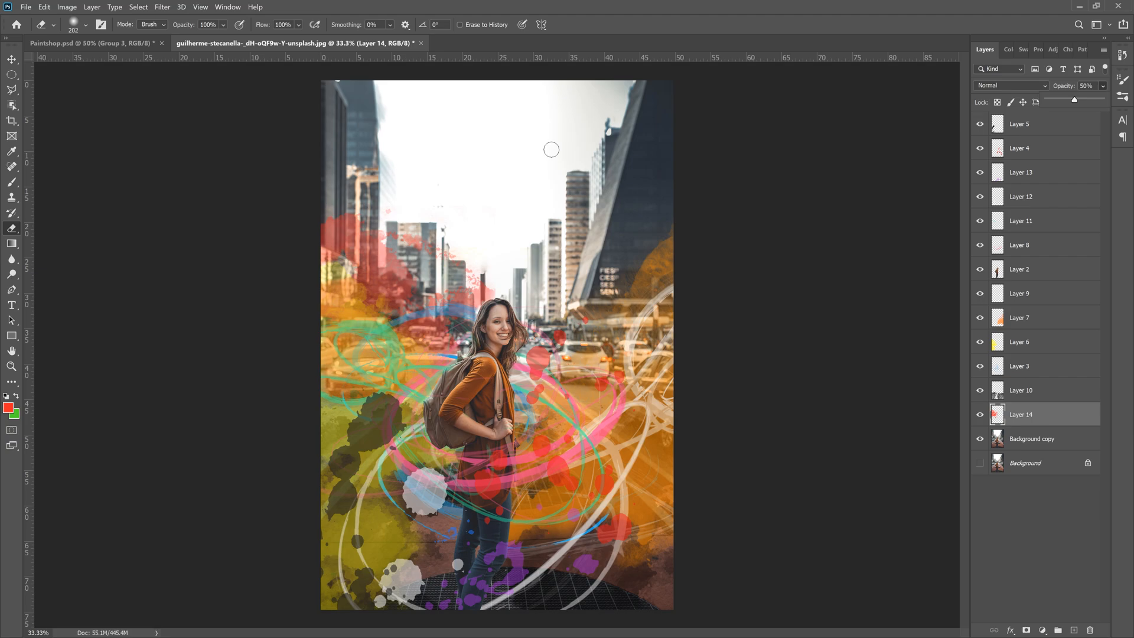
- Group all paint layers below the cut-out woman, from Layer 9 down to Layer 14
left_click(1050, 302)
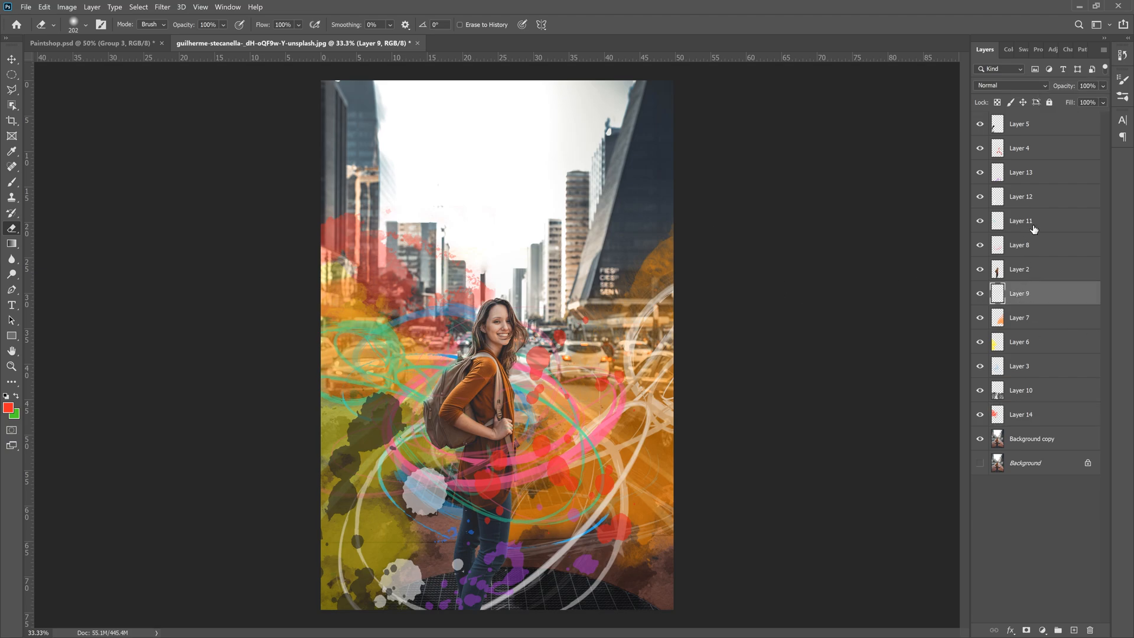
left_click(979, 270)
left_click(980, 270)
left_click(1026, 414, "shift")
left_click(1058, 630)
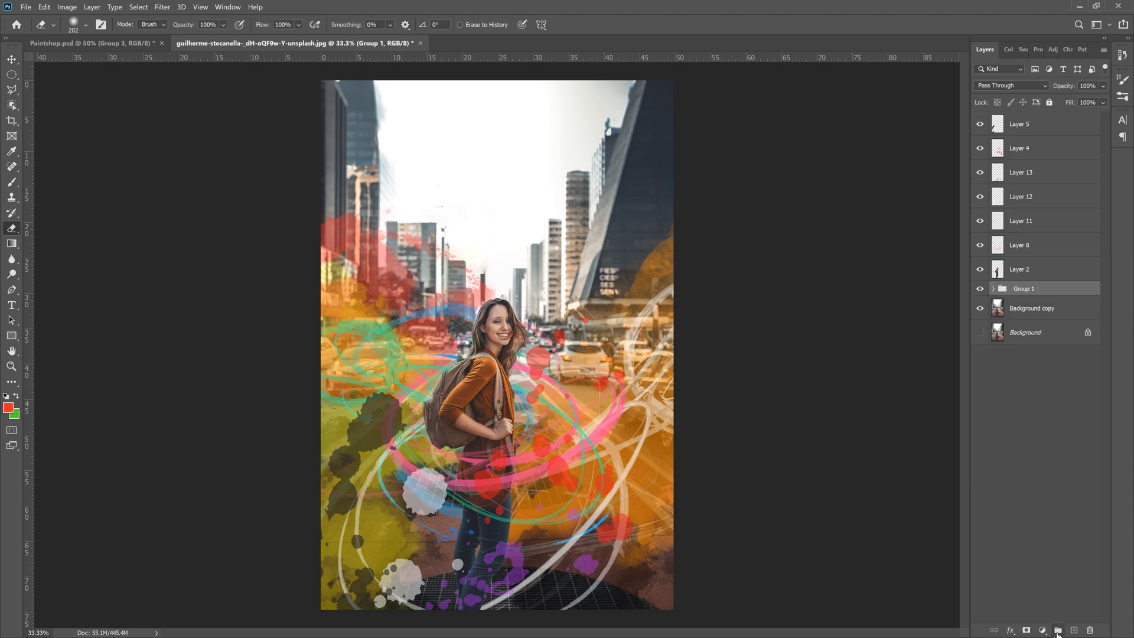
- Group all paint layers above the cut-out woman, from Layer 8 up to Layer 5
left_click(1029, 247)
left_click(1022, 126, "shift")
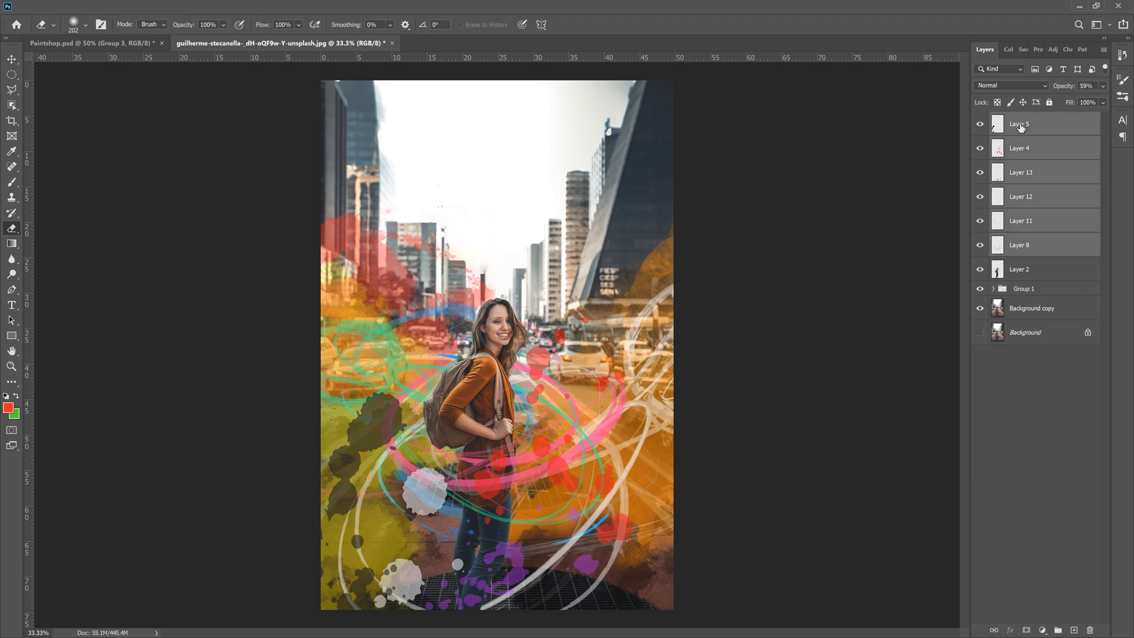
left_click(1058, 631)
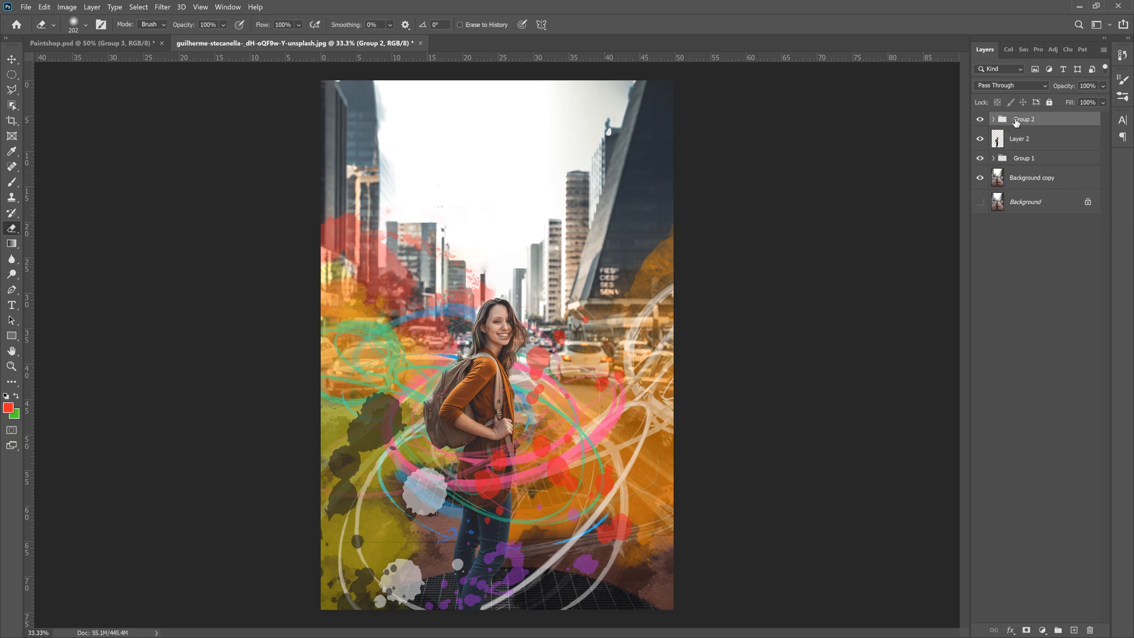
- Convert the upper paint group, the woman's layer and the lower paint group into separate smart objects
right_click(1016, 120)
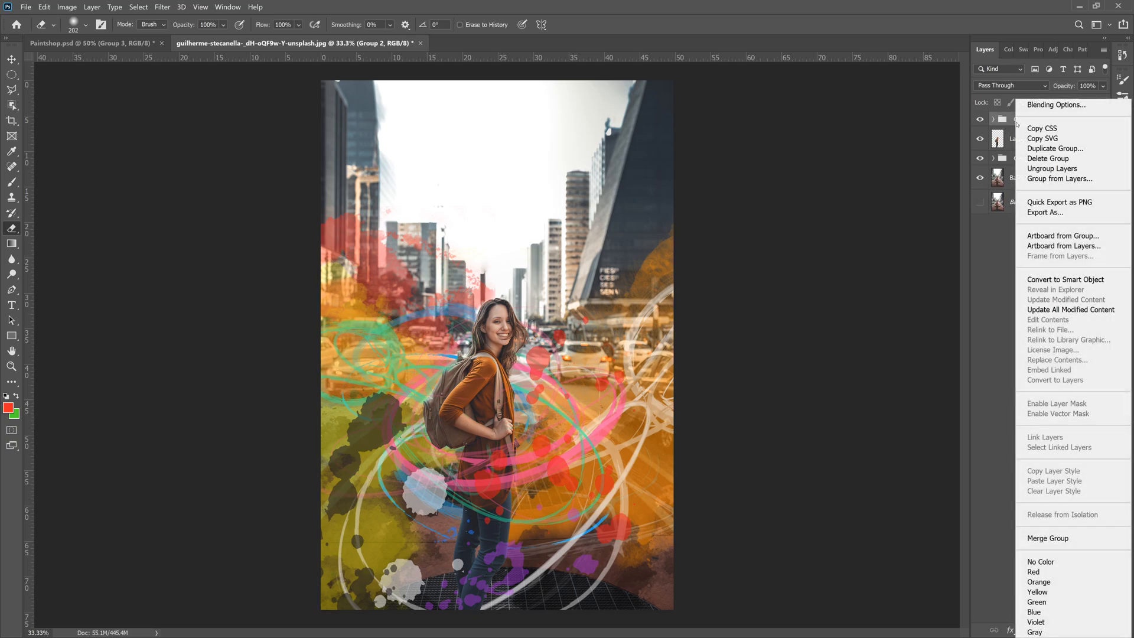
left_click(1060, 279)
right_click(1027, 160)
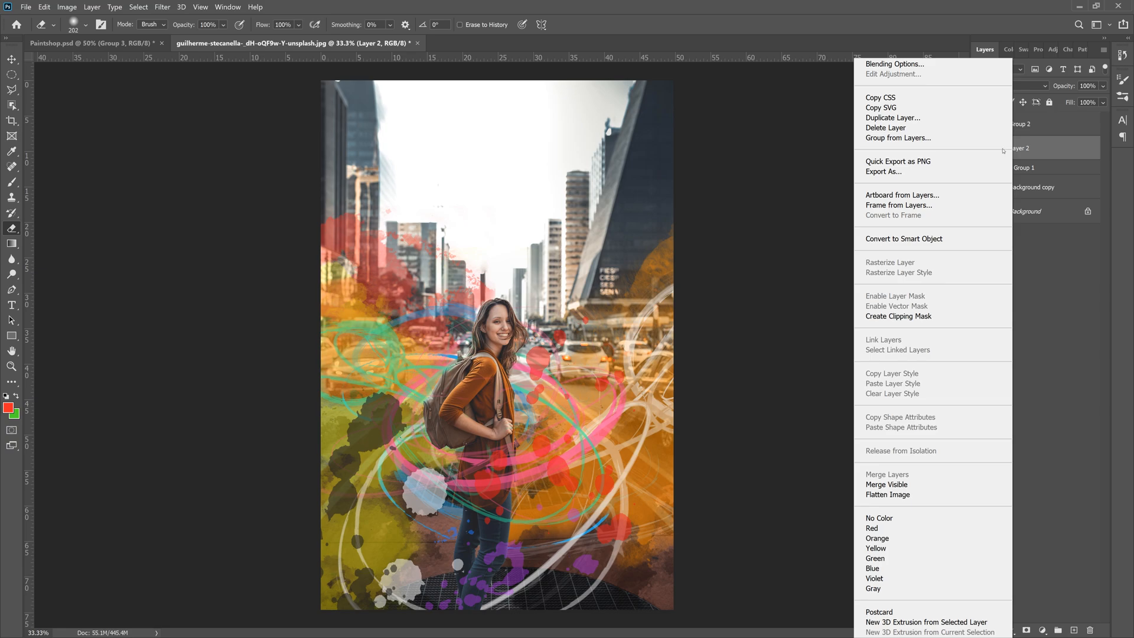
left_click(912, 239)
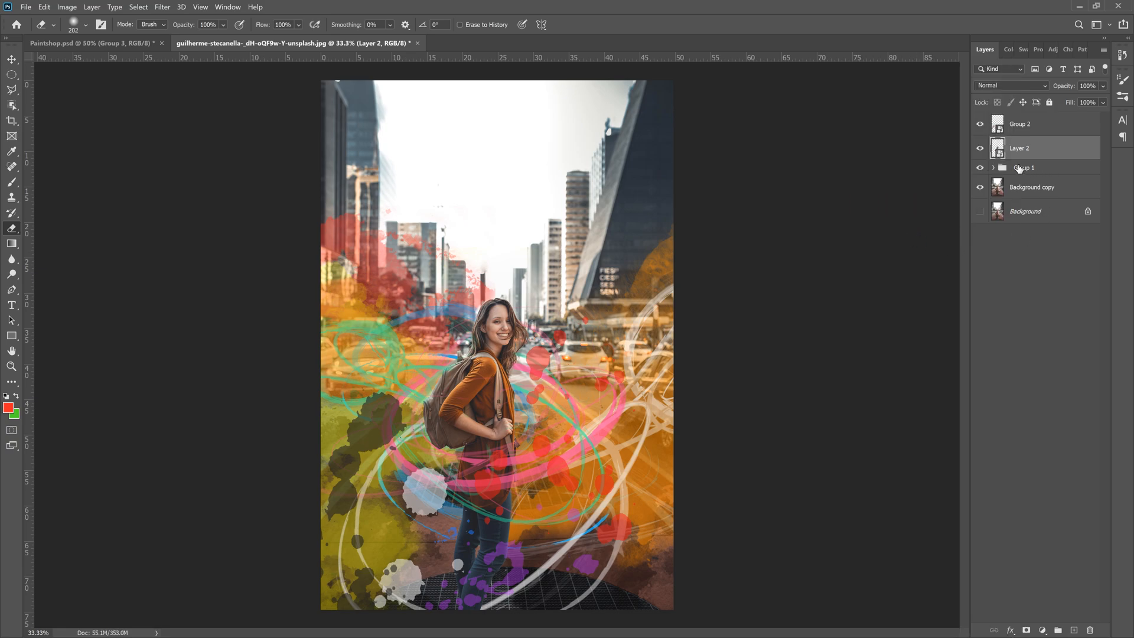
right_click(1020, 168)
left_click(951, 279)
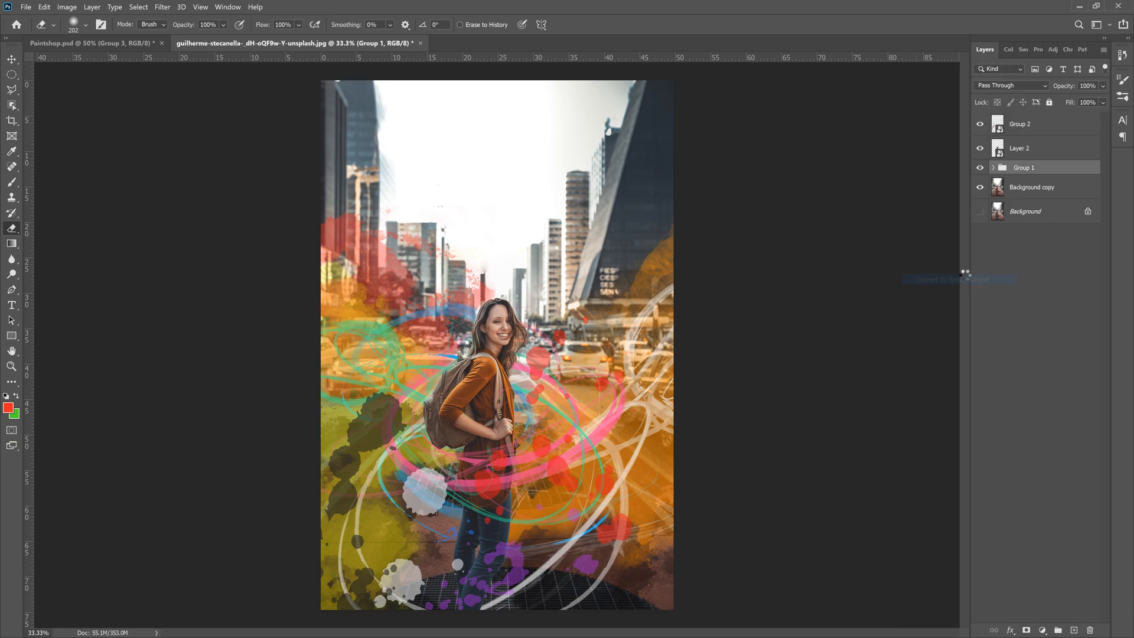
- Hide and reshow each of the three smart objects in turn to examine its content, and clear the layer selection
left_click(979, 124)
left_click(980, 124)
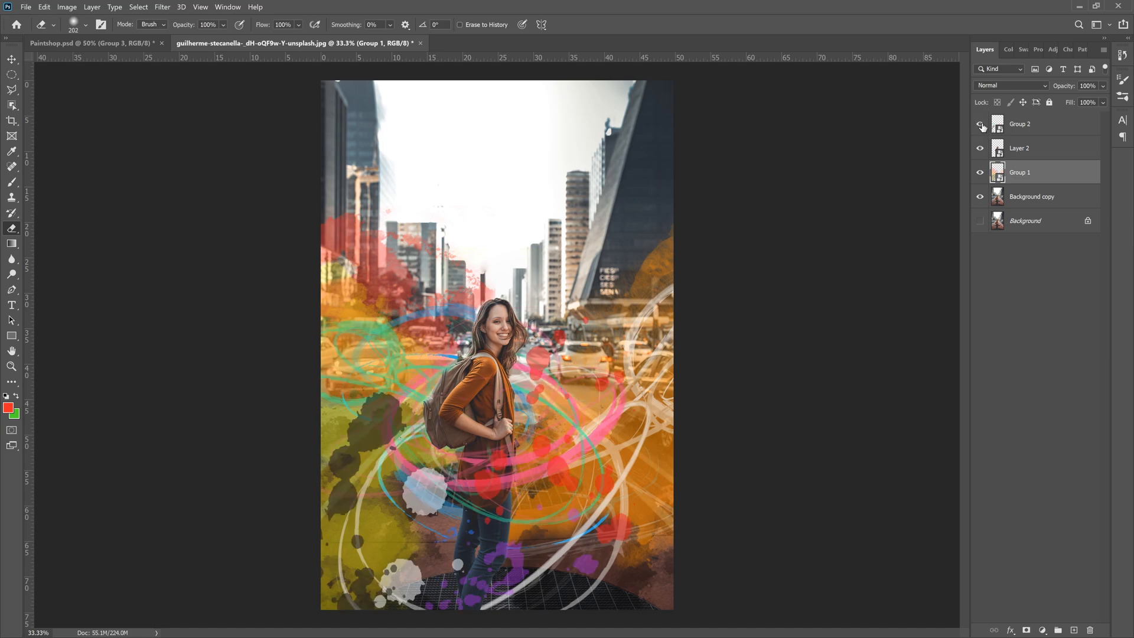
left_click(980, 149)
left_click(981, 149)
left_click(980, 174)
left_click(980, 174)
left_click(1022, 180, "ctrl")
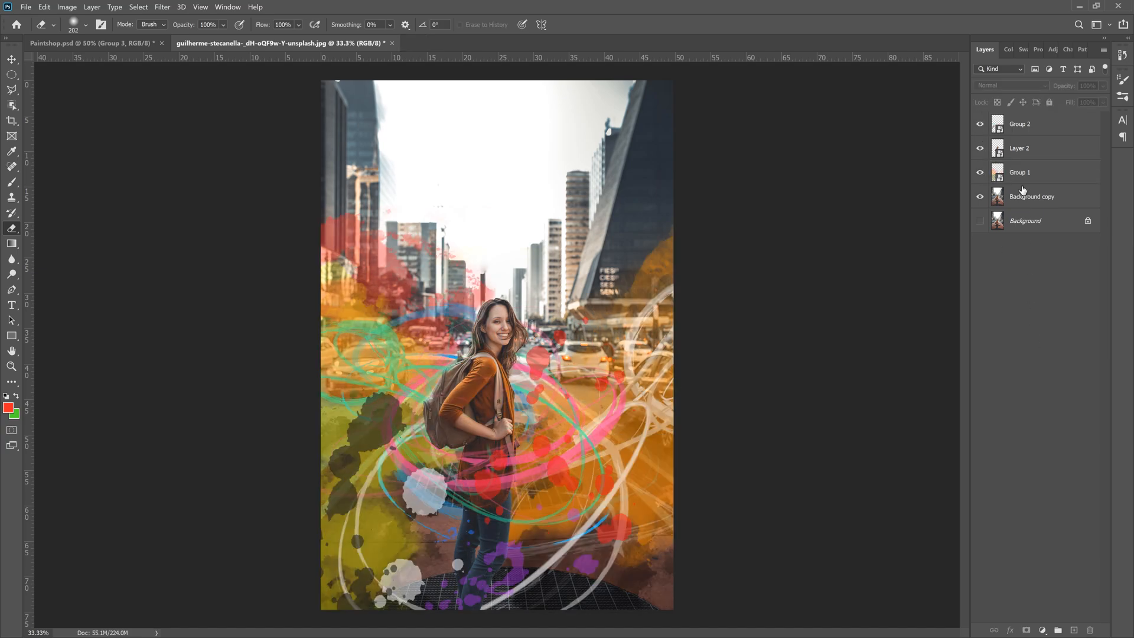
- Apply the Camera Raw Filter to the upper paint smart object with Saturation +42 and Contrast +16
left_click(1031, 134)
left_click(159, 7)
left_click(190, 78)
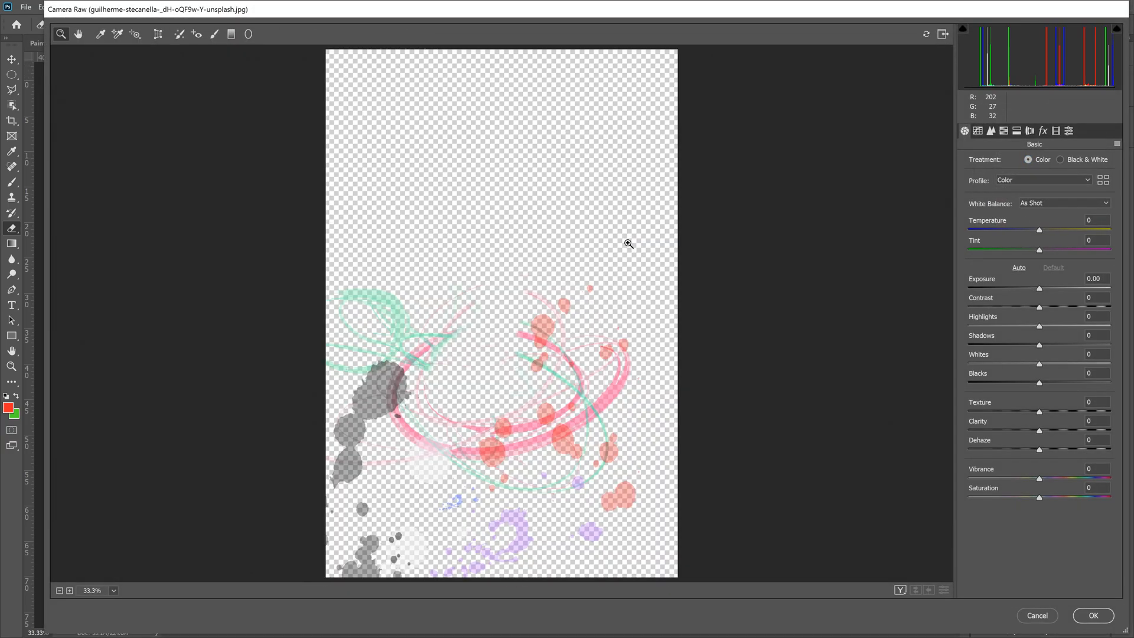
left_click_drag(1049, 498, 1068, 497)
left_click_drag(1014, 297, 1053, 311)
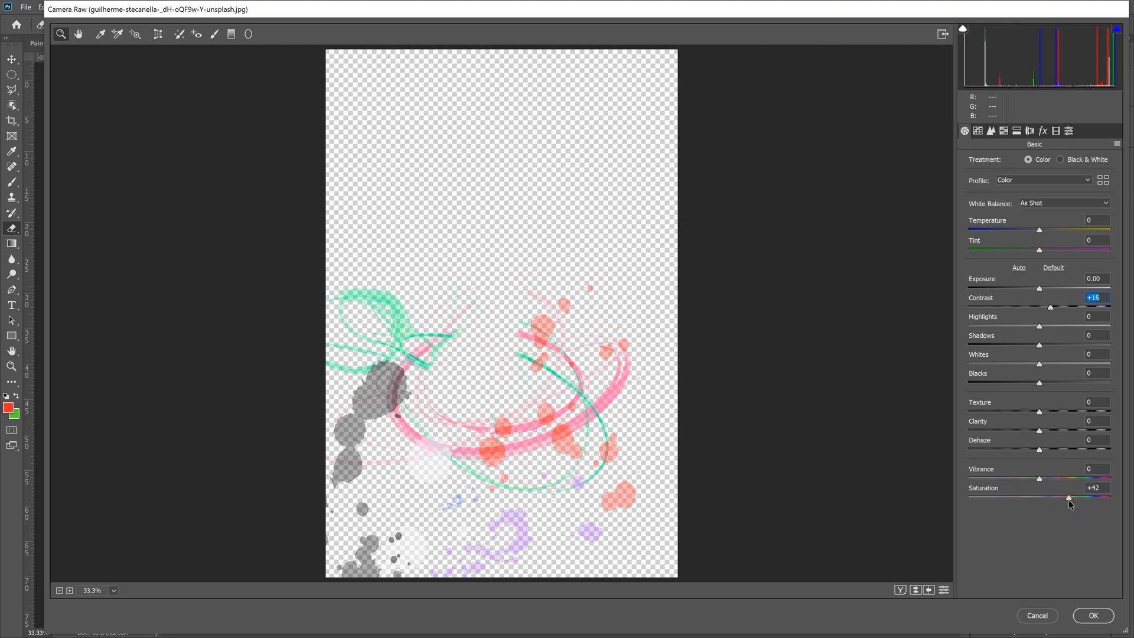
left_click(1100, 622)
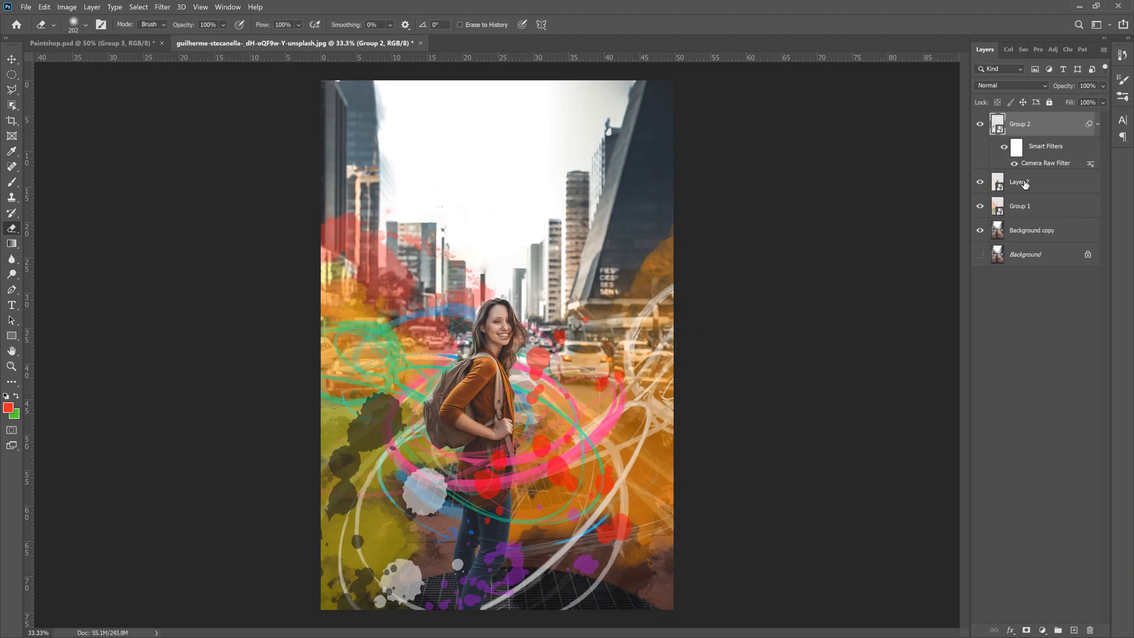
- Apply the Camera Raw Filter to the woman's layer with Exposure +0.50, Clarity +21, Contrast +19 and Saturation +2
right_click(1025, 187)
left_click(768, 151)
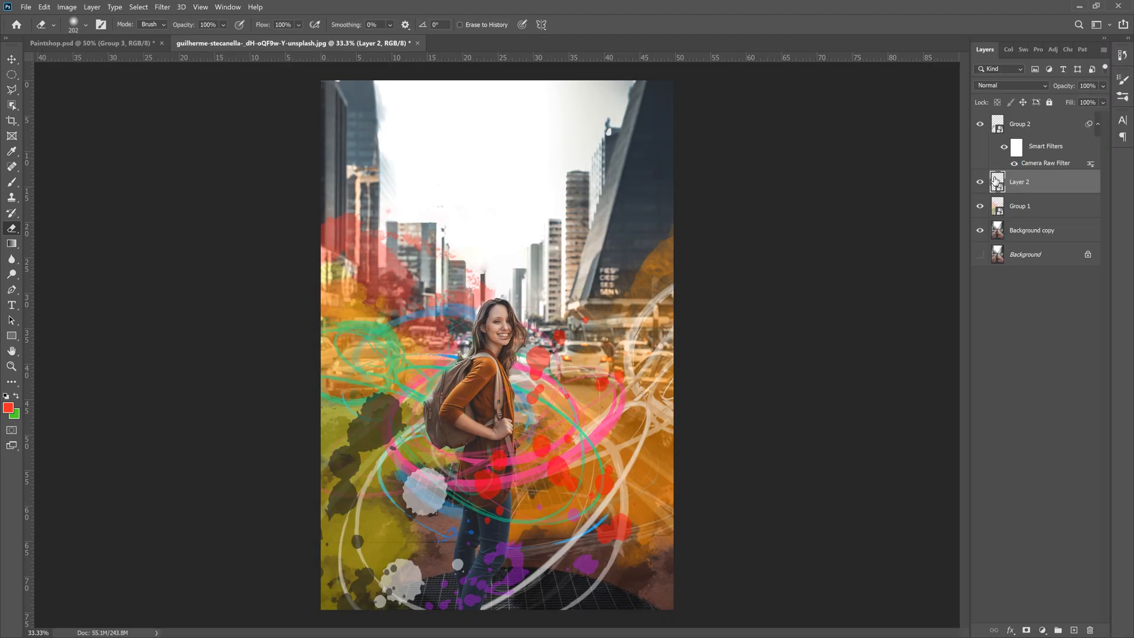
left_click(161, 7)
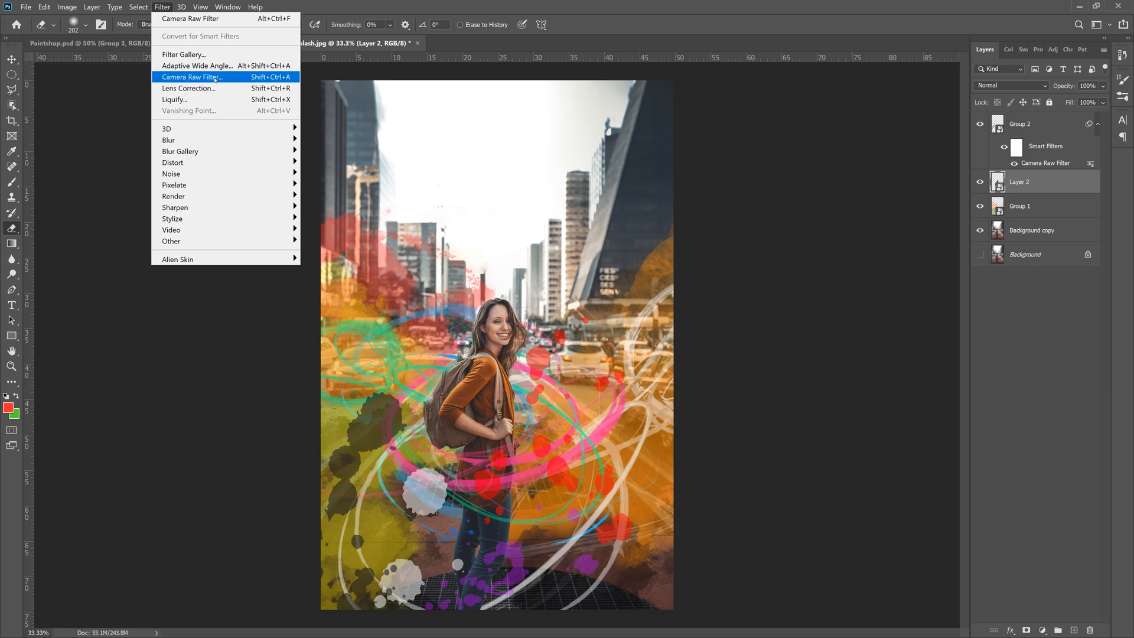
left_click(183, 76)
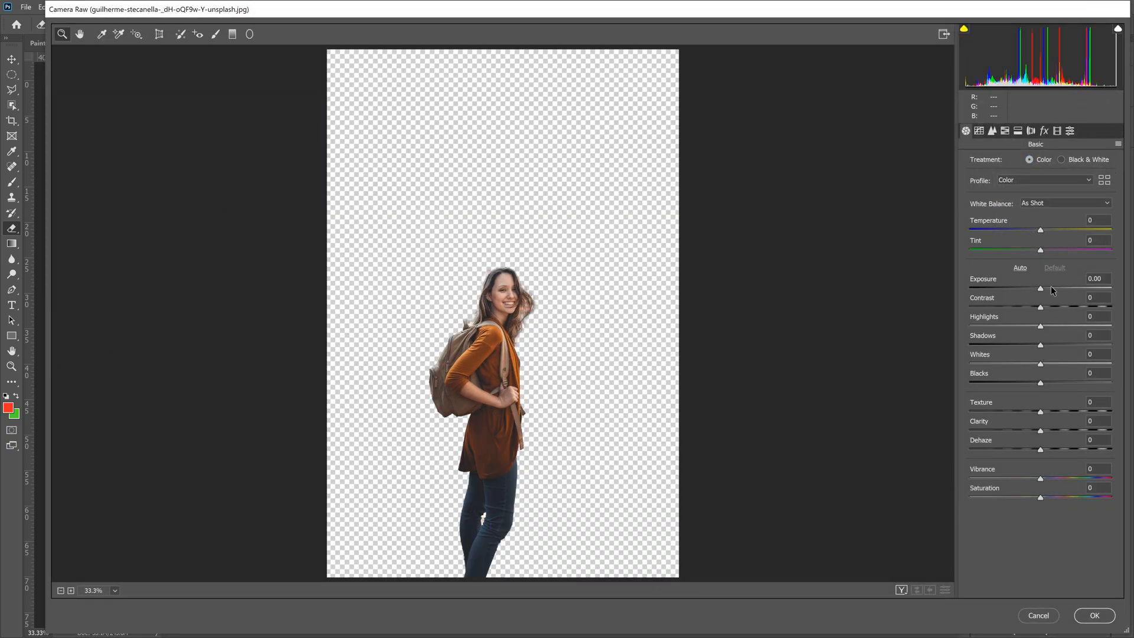
left_click_drag(1040, 290, 1047, 290)
left_click_drag(1040, 435, 1054, 435)
left_click_drag(1040, 307, 1054, 308)
left_click_drag(1041, 498, 1044, 501)
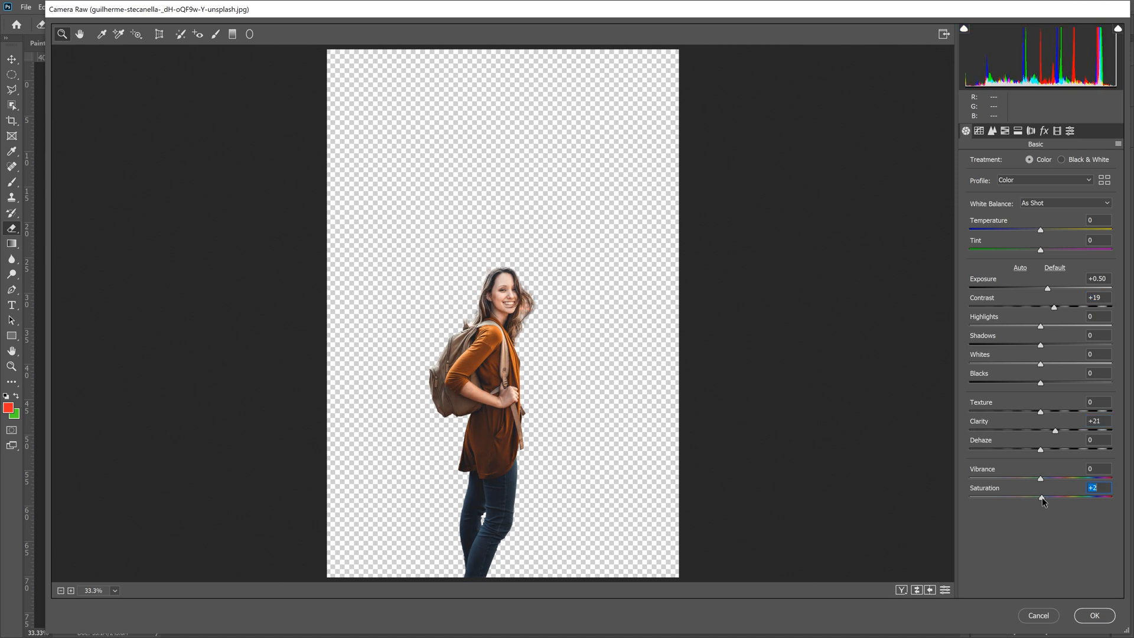
left_click(1095, 621)
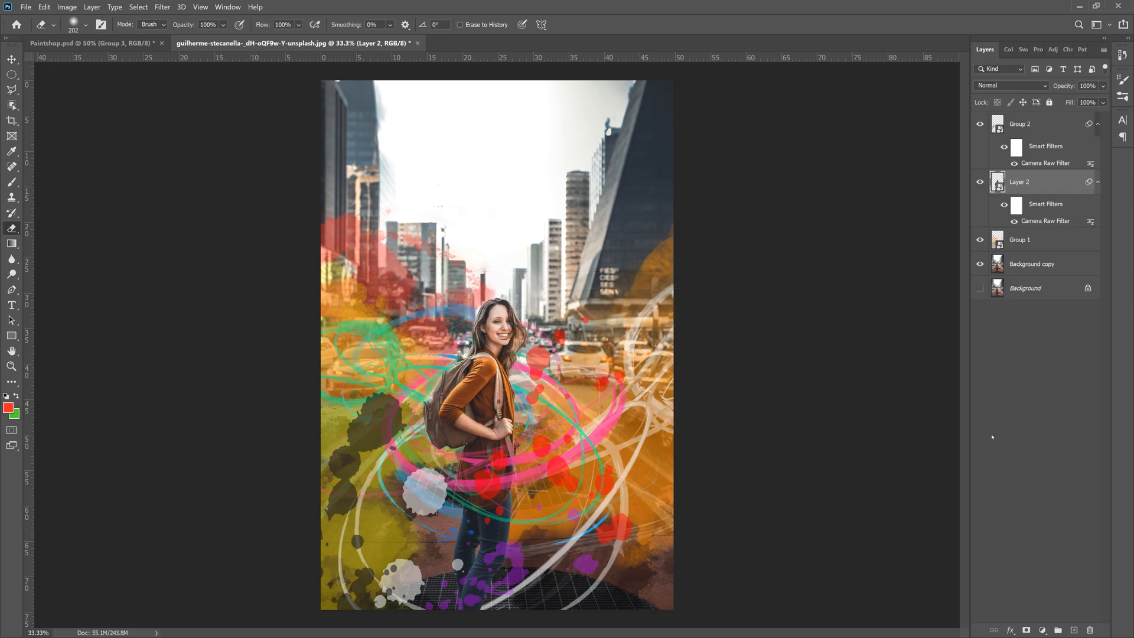
left_click(980, 183)
left_click(979, 182)
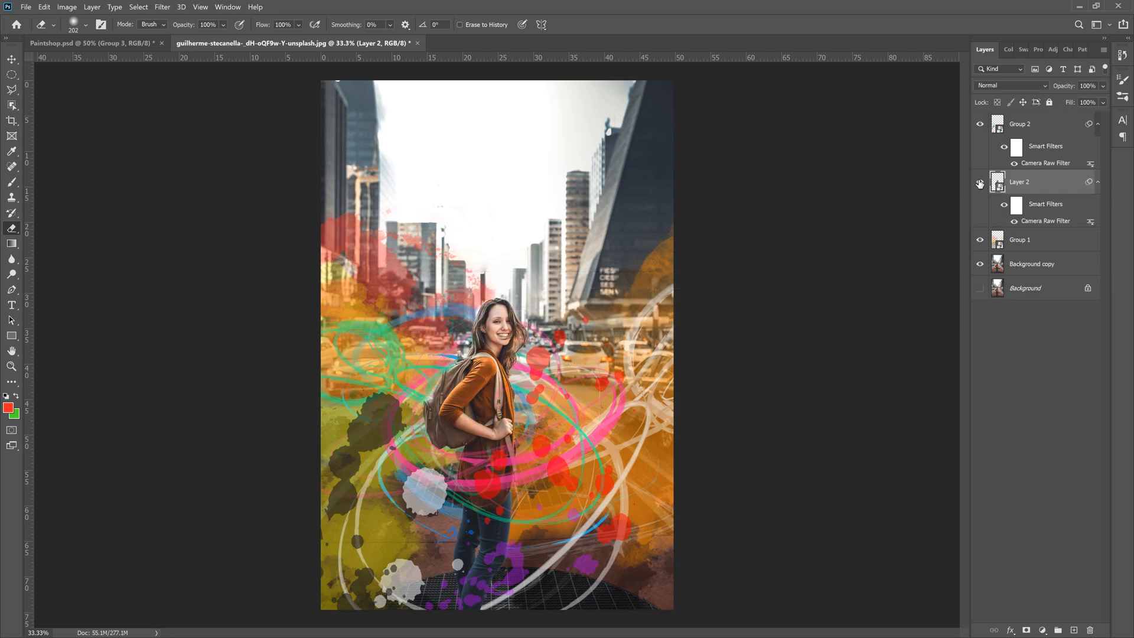
- Apply the Camera Raw Filter to the lower paint smart object with Saturation +22, Clarity +19 and Contrast +8
left_click(1024, 240)
left_click(160, 9)
left_click(189, 78)
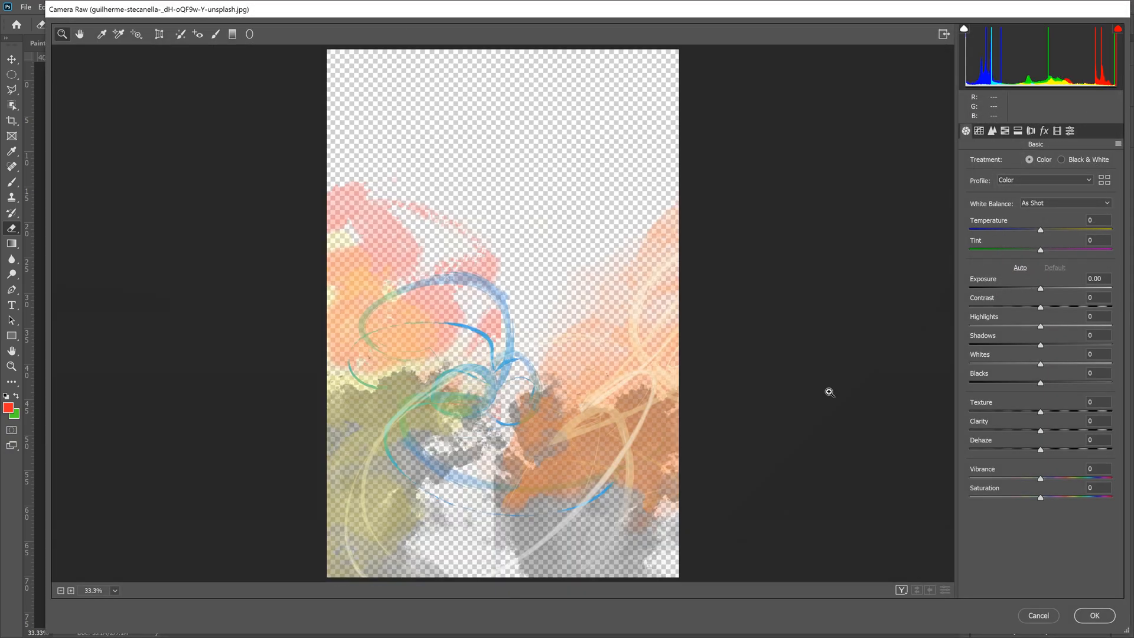
left_click_drag(1040, 496, 1055, 499)
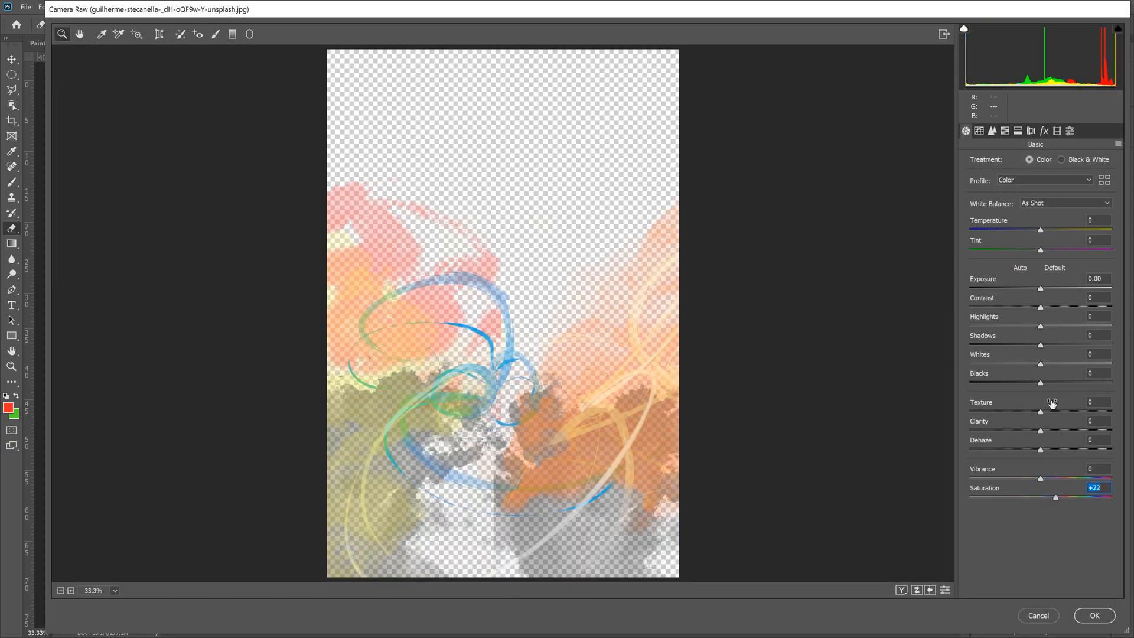
left_click_drag(1041, 431, 1057, 433)
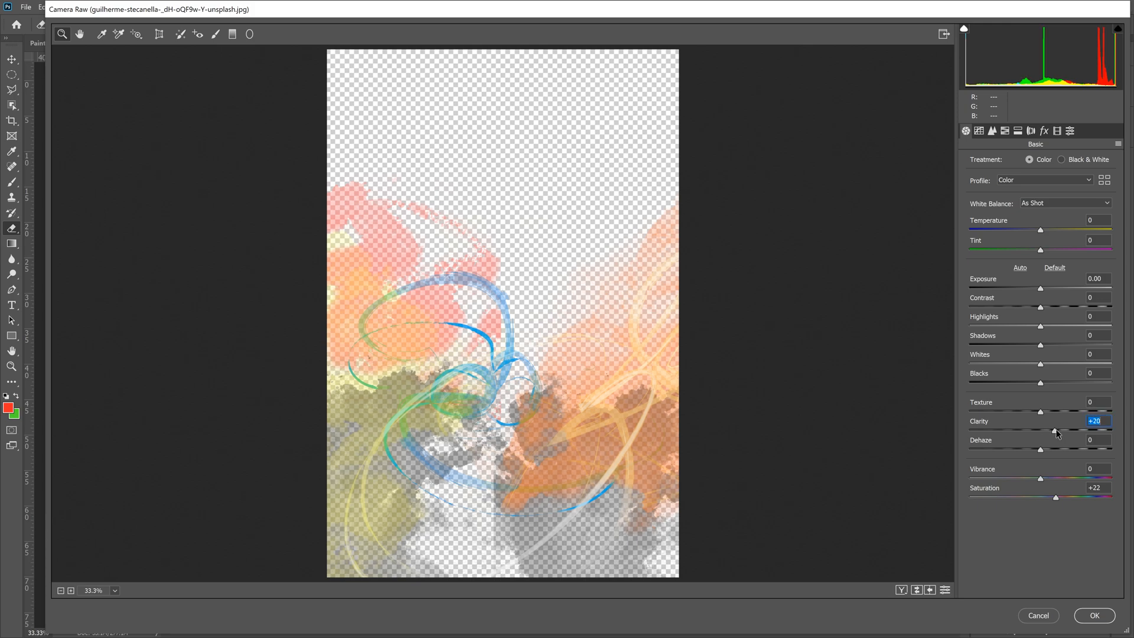
left_click_drag(1043, 312, 1048, 312)
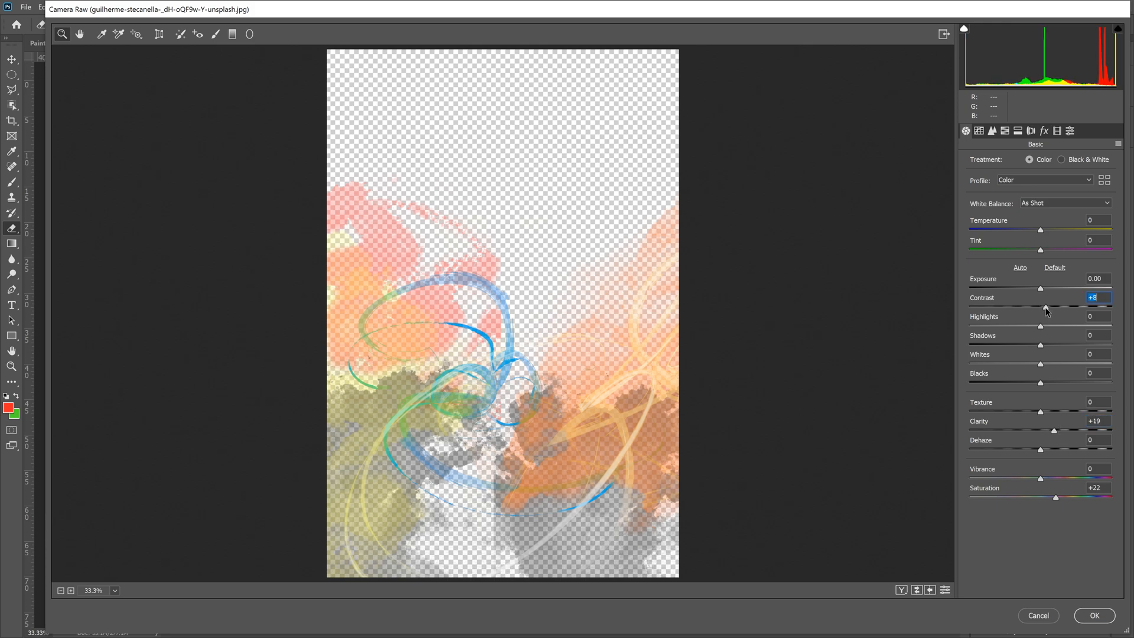
left_click(1095, 615)
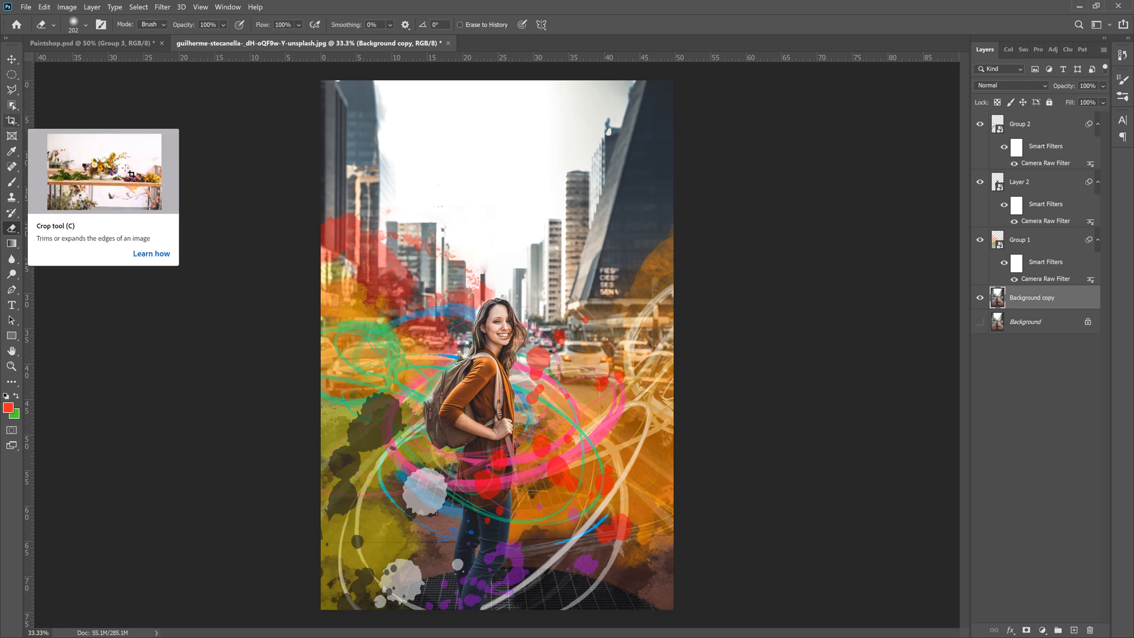
- Crop the image to a 1:1 square spanning its full width and reaching down to the bottom edge of the photo
left_click(12, 120)
left_click(92, 25)
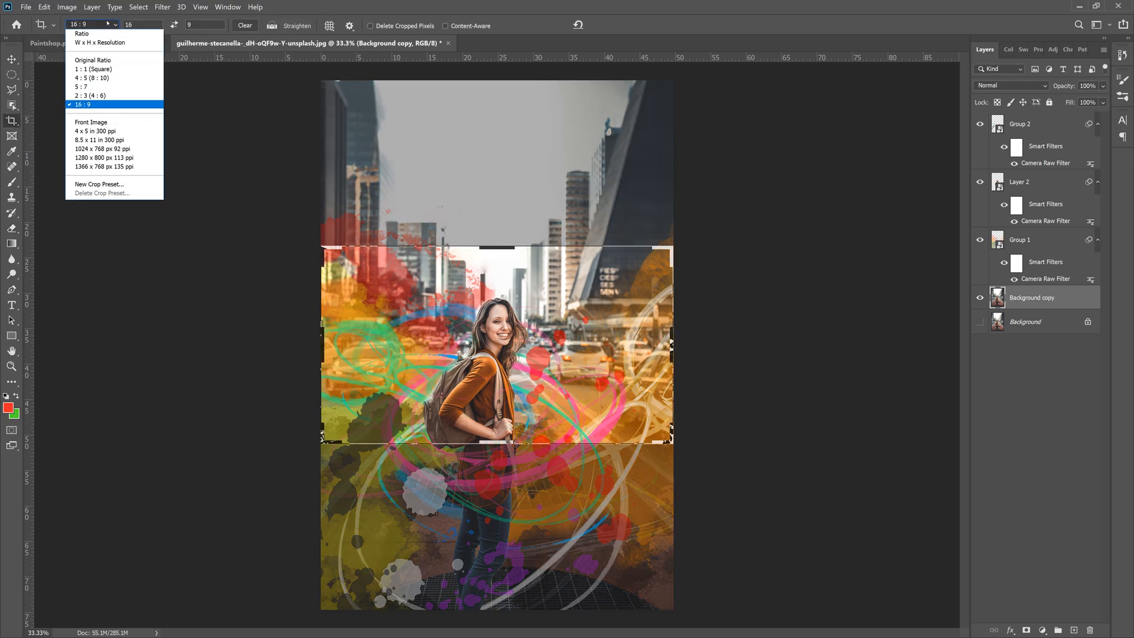
left_click(89, 69)
left_click(556, 376)
left_click_drag(555, 376, 558, 334)
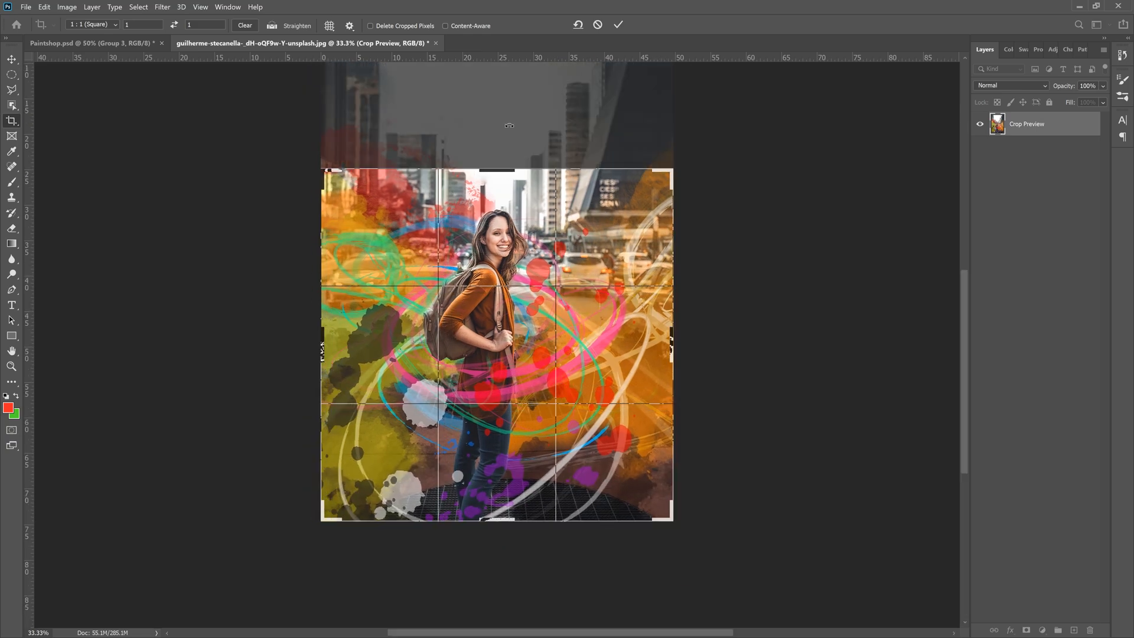
left_click(618, 25)
- Combine the three smart objects and the Background copy into one smart object, and compare it with the original photo layer
left_click(1033, 294)
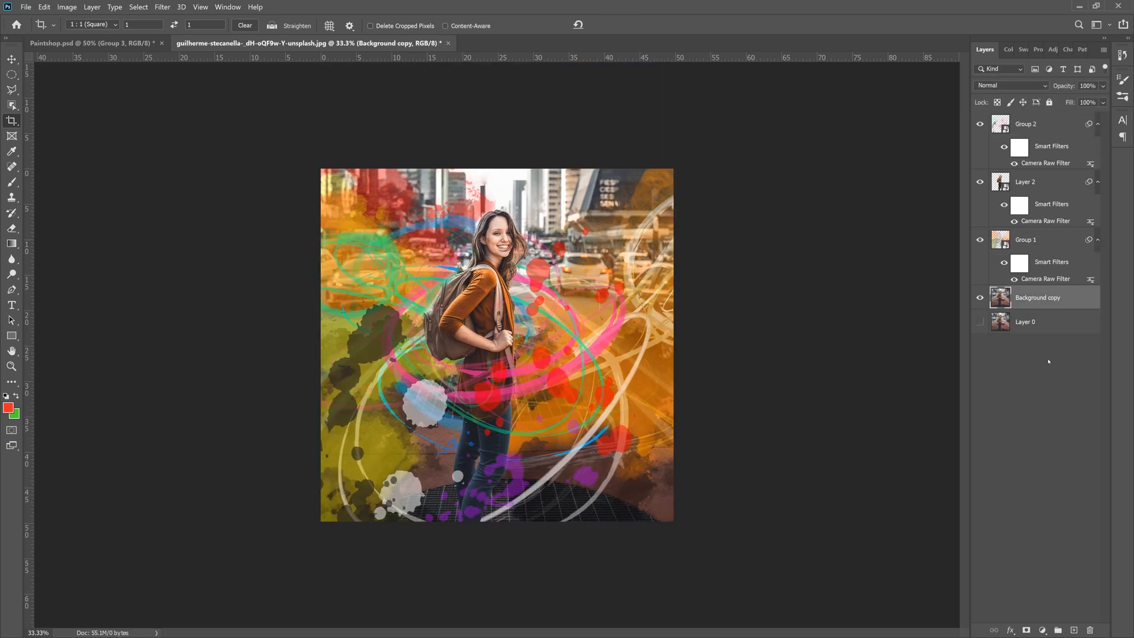
left_click(1029, 125, "shift")
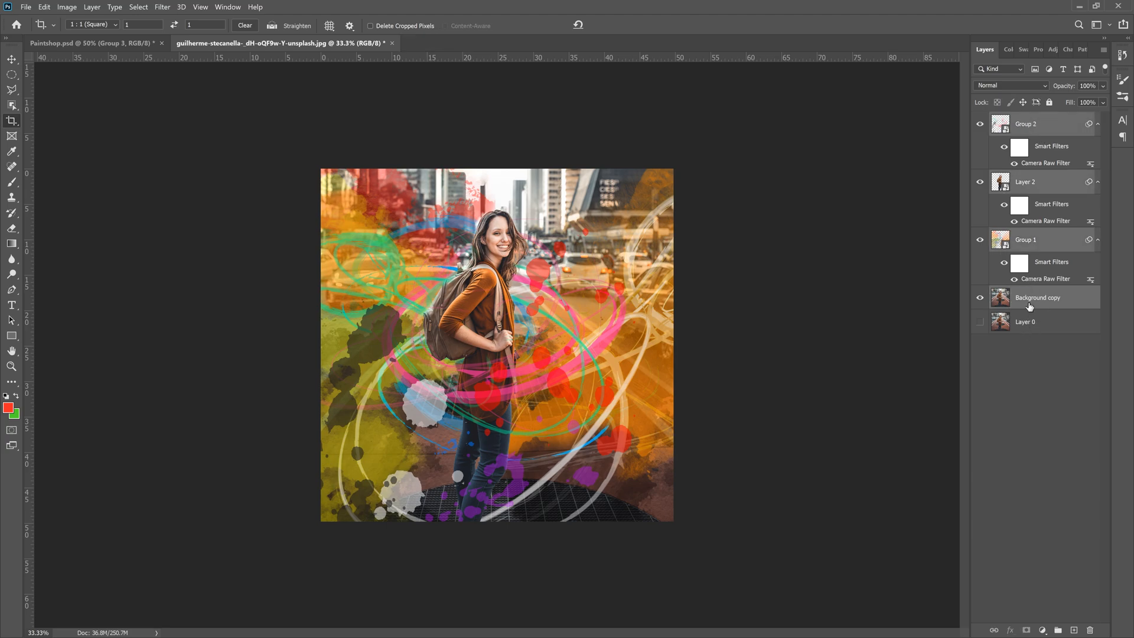
right_click(1019, 189)
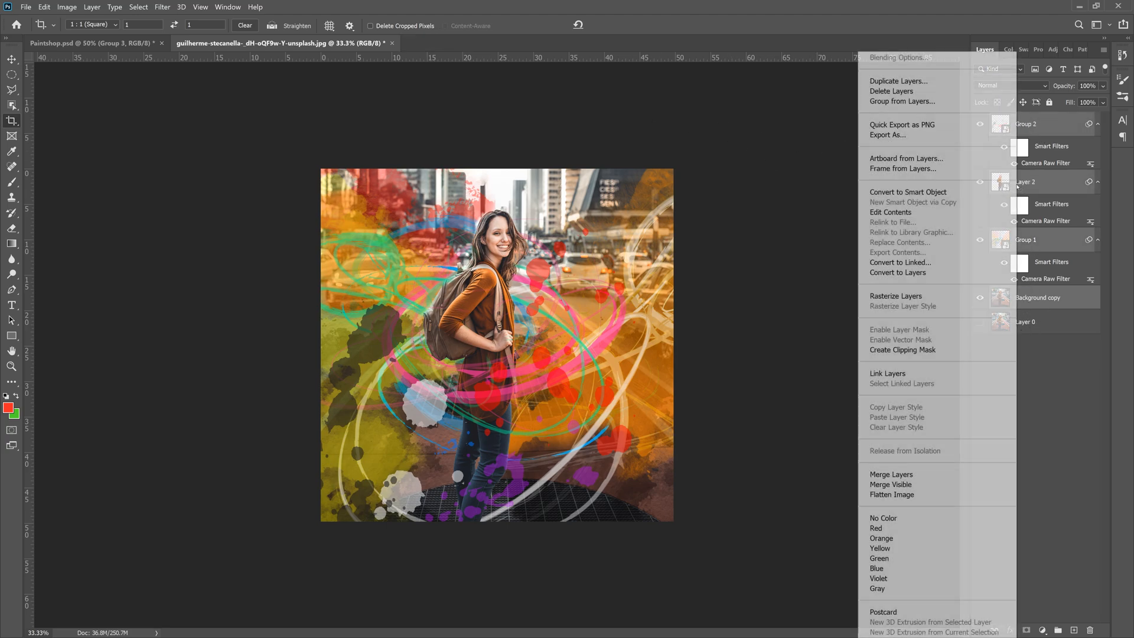
left_click(925, 194)
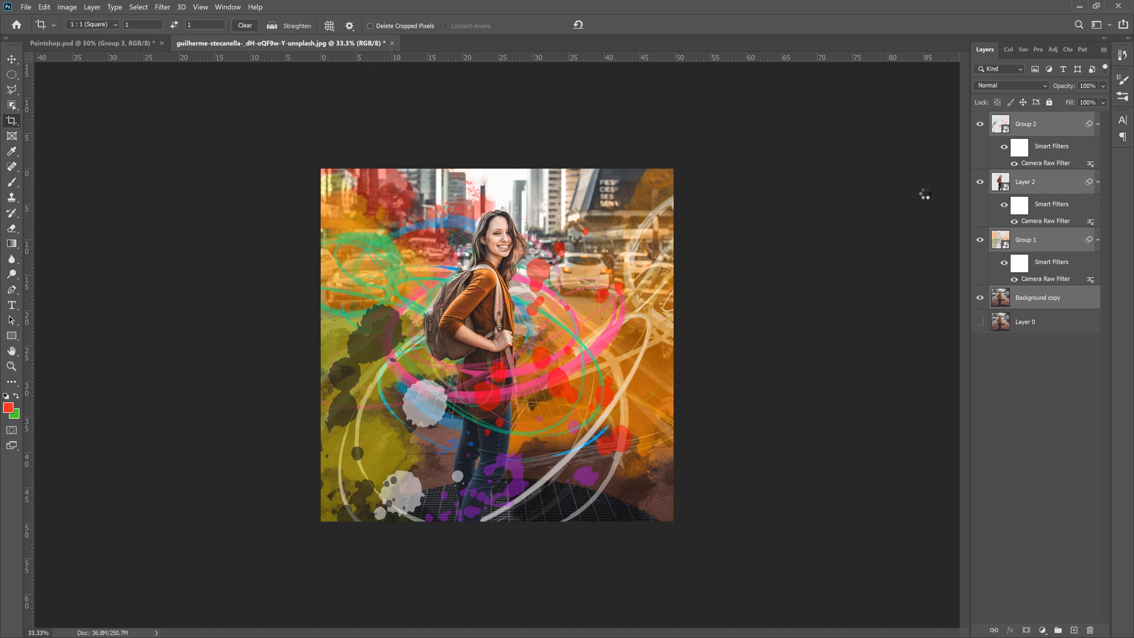
left_click(981, 125)
left_click(980, 125)
left_click(980, 125)
left_click(980, 124)
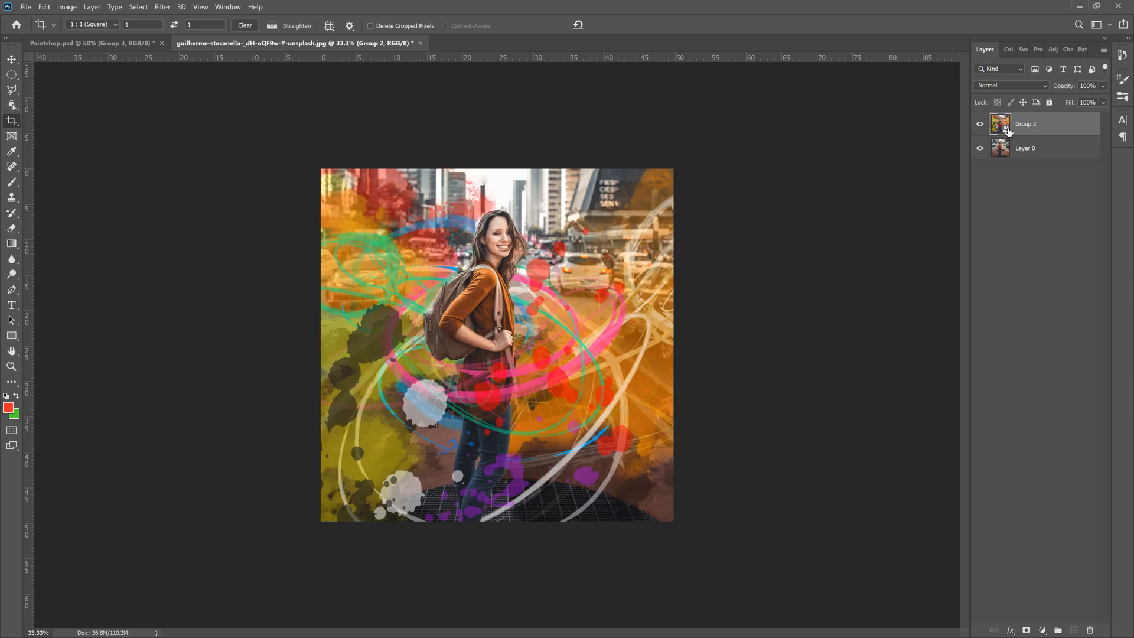
- Start the Camera Raw Filter on the combined smart object and add a medium amount of grain
left_click(169, 10)
left_click(177, 77)
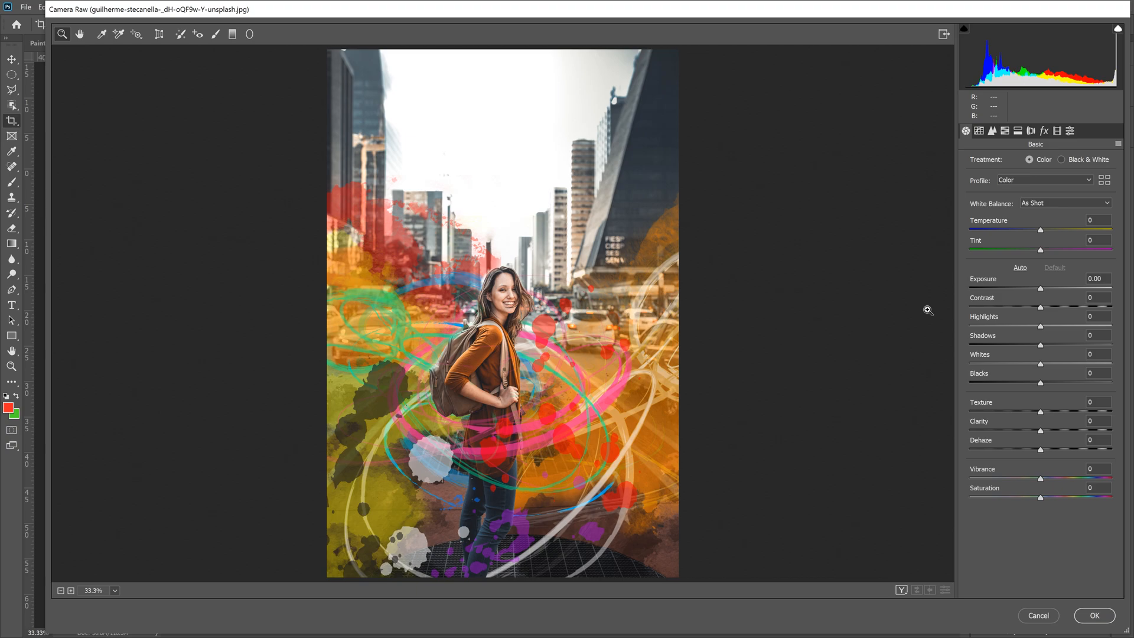
left_click(1044, 132)
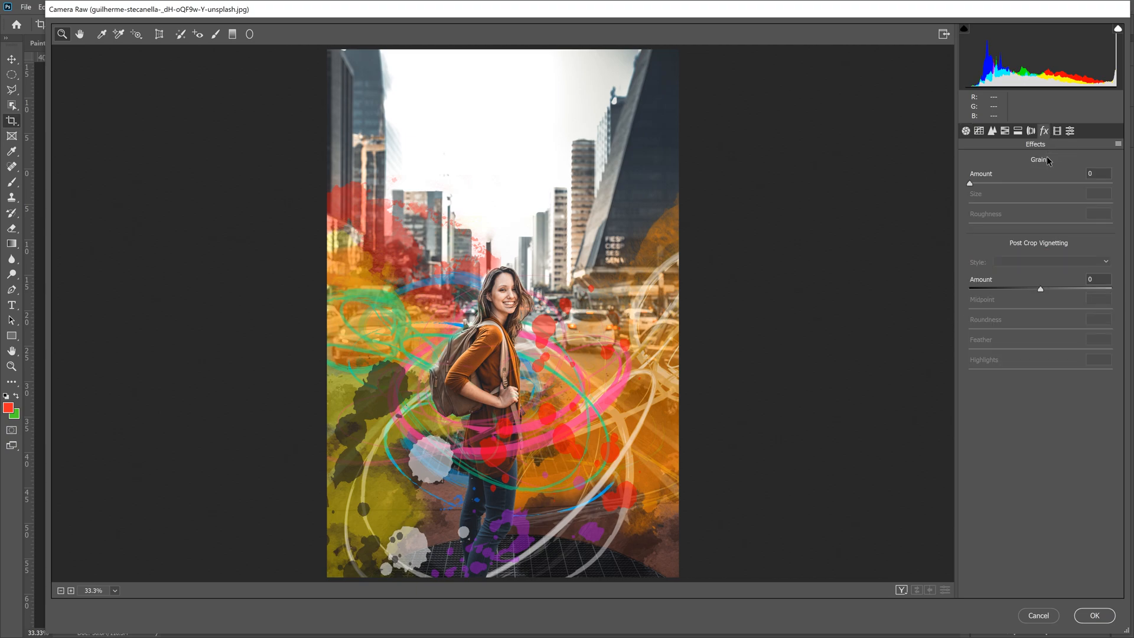
left_click_drag(970, 184, 1045, 183)
- Apply Exposure +0.10, Contrast +28, Clarity +8 and Saturation -9 in the Camera Raw Filter, and compare the result with the original photo
left_click(967, 132)
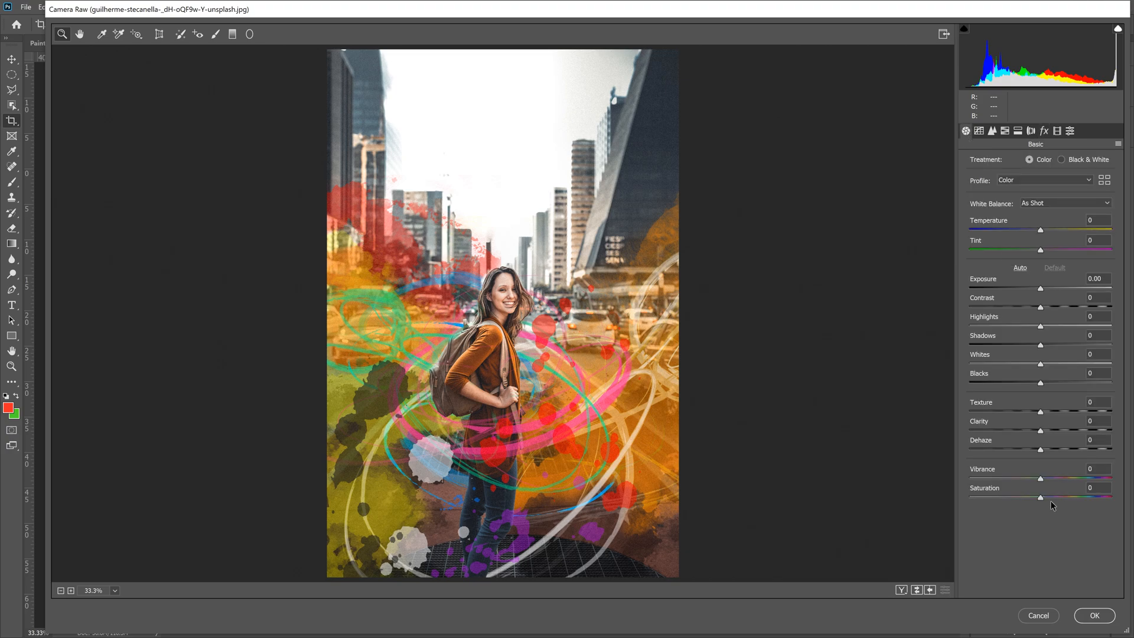
left_click_drag(1039, 499, 1031, 496)
left_click_drag(1041, 288, 1062, 308)
left_click_drag(1030, 497, 1020, 502)
mouse_move(1040, 433)
left_mouse_down()
mouse_move(1056, 434)
mouse_move(1047, 440)
left_mouse_up()
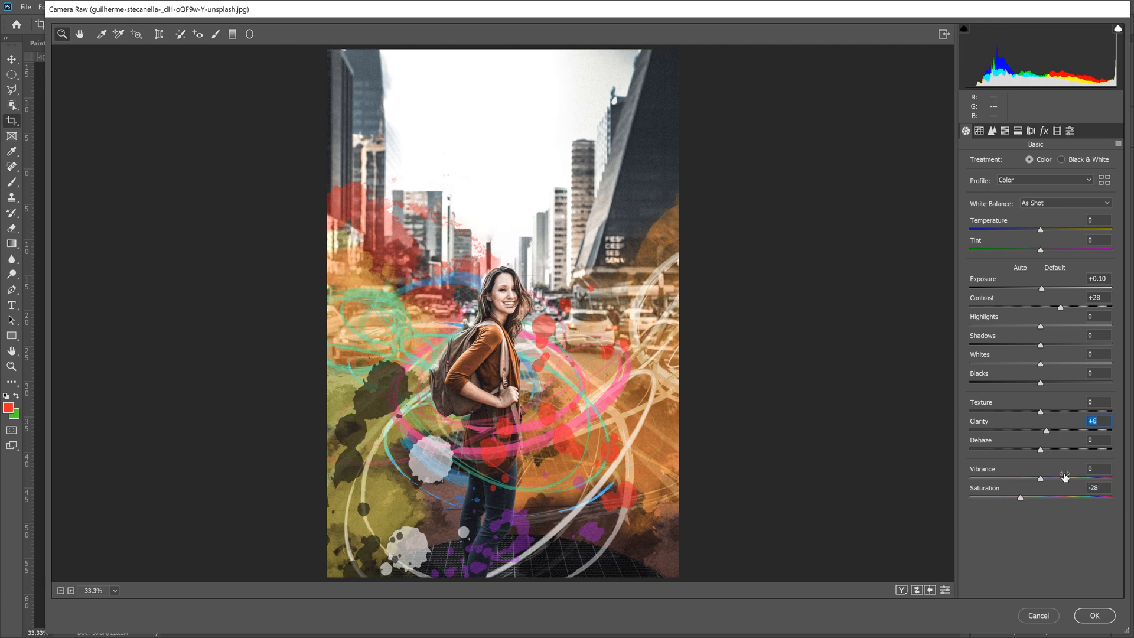
left_click_drag(1020, 502, 1035, 501)
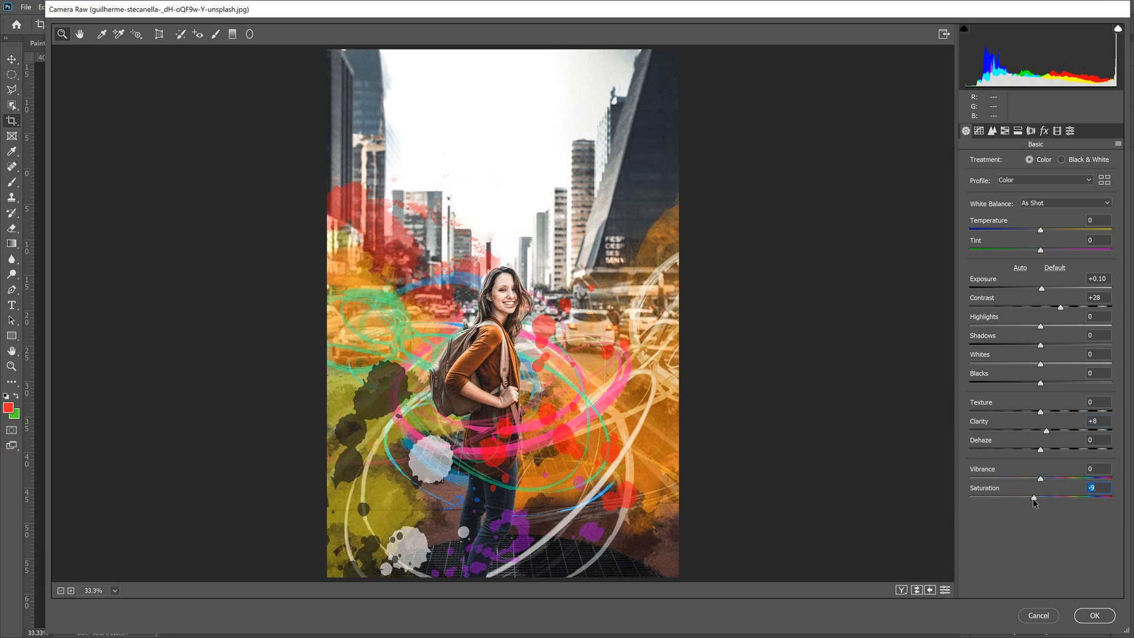
left_click(1094, 615)
left_click(979, 127)
left_click(980, 127)
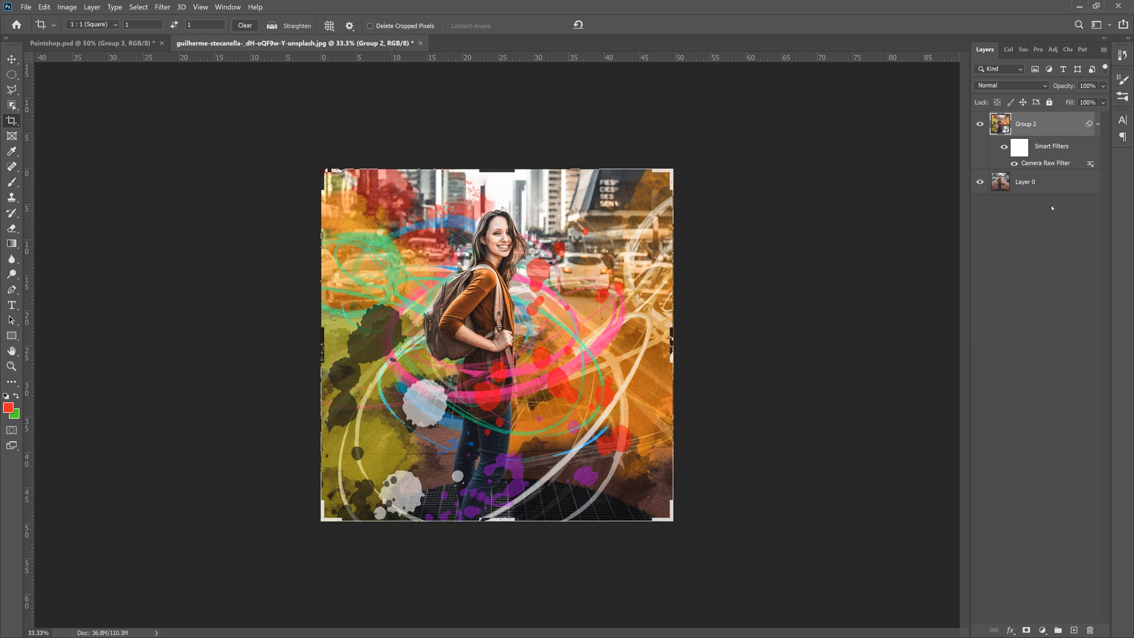
- Switch to Paintshop.psd and toggle the visibility of the upper two paint versions to compare their splatter designs
left_click(89, 43)
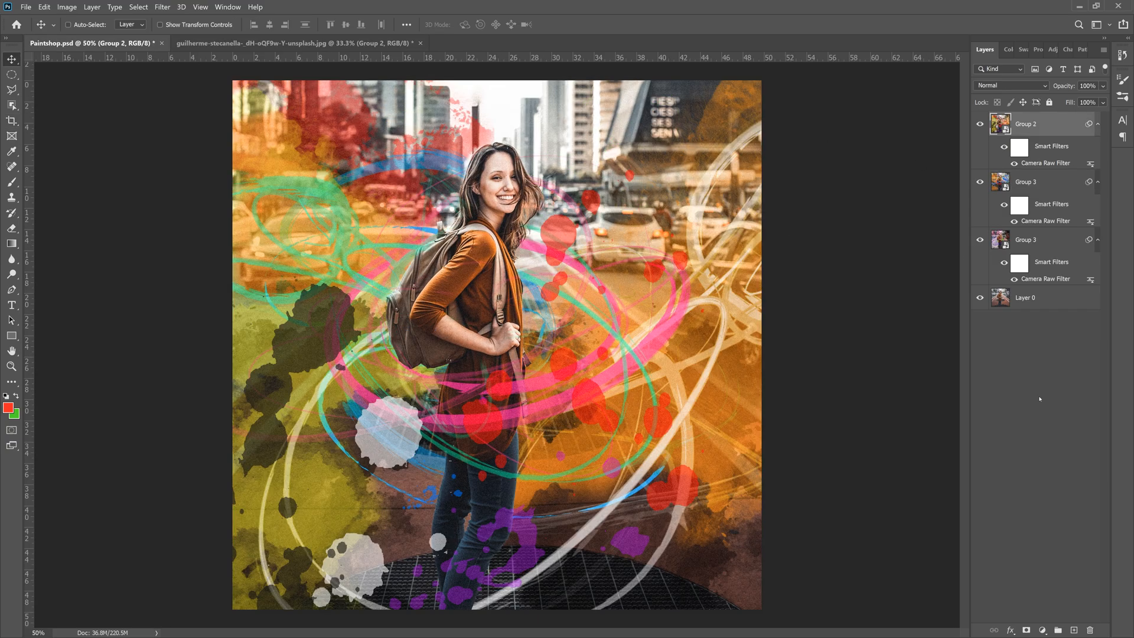
left_click(1040, 395)
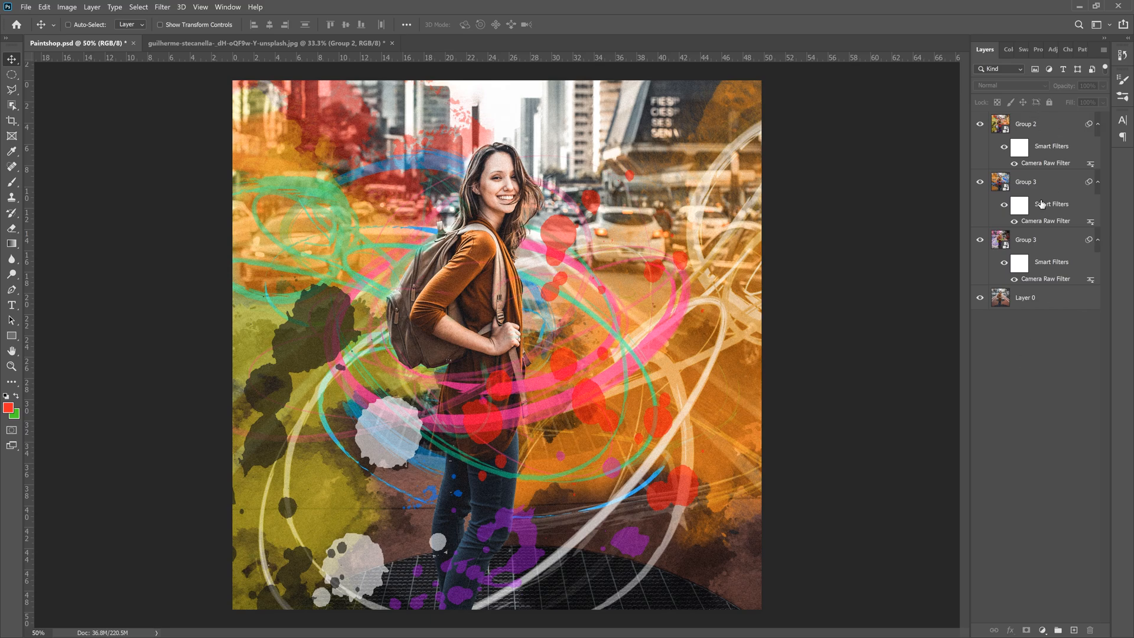
left_click(1037, 183)
left_click(1052, 136)
left_click(980, 125)
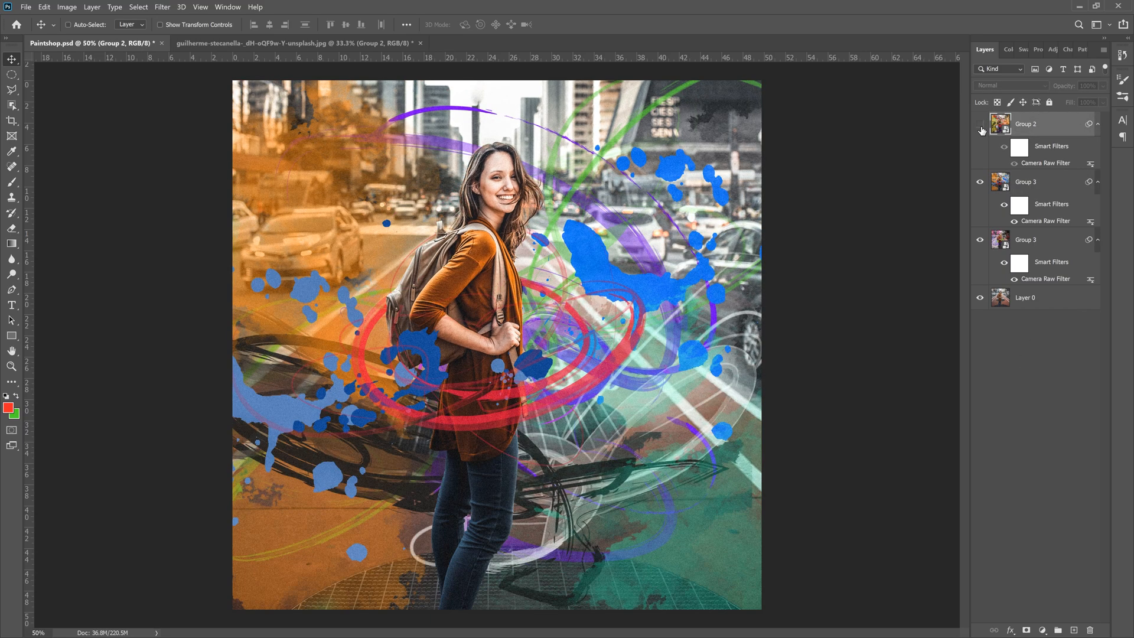
left_click(981, 187)
left_click(981, 185)
left_click(981, 185)
left_click(981, 183)
left_click(981, 124)
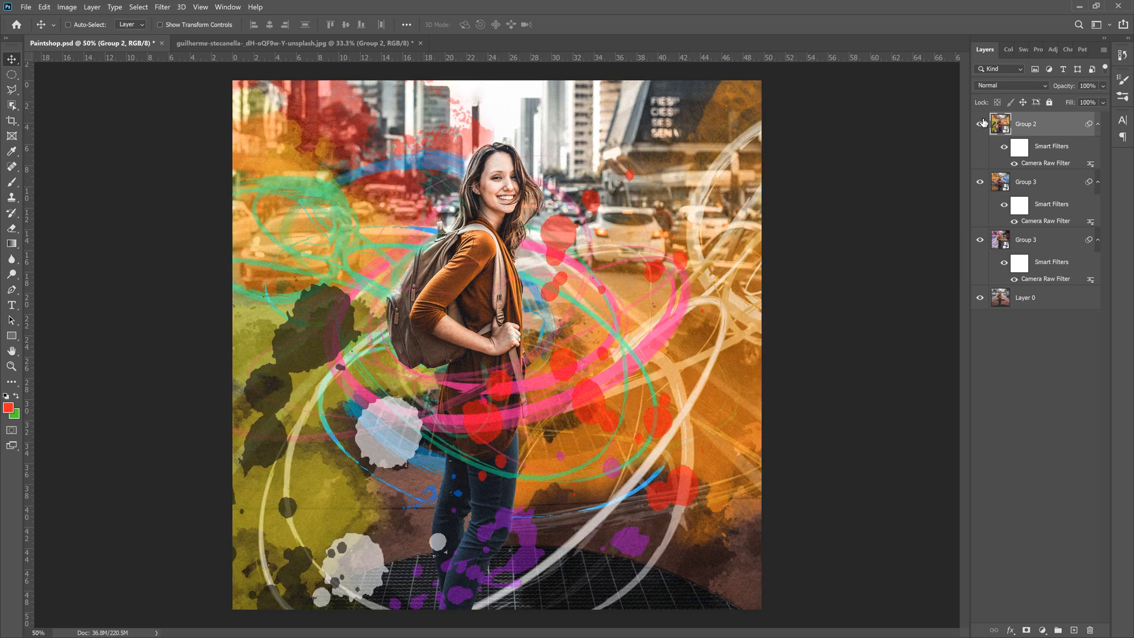
- Hide the upper two paint versions to examine the third against the original photo, and show all versions again
left_click(983, 124)
left_click(980, 183)
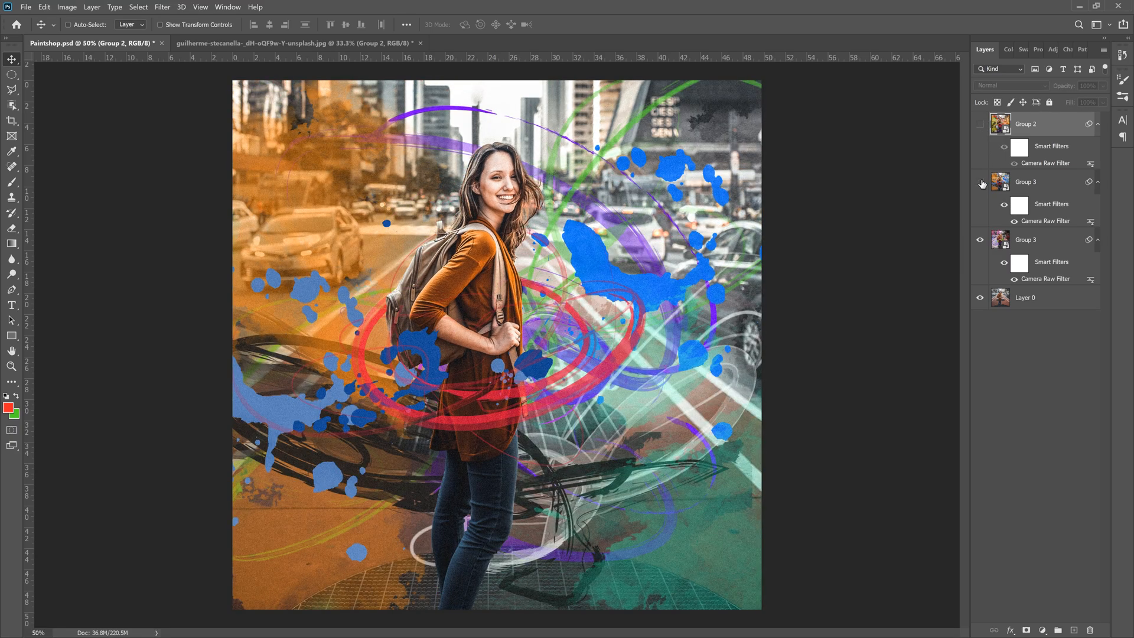
left_click(979, 241)
left_click(980, 241)
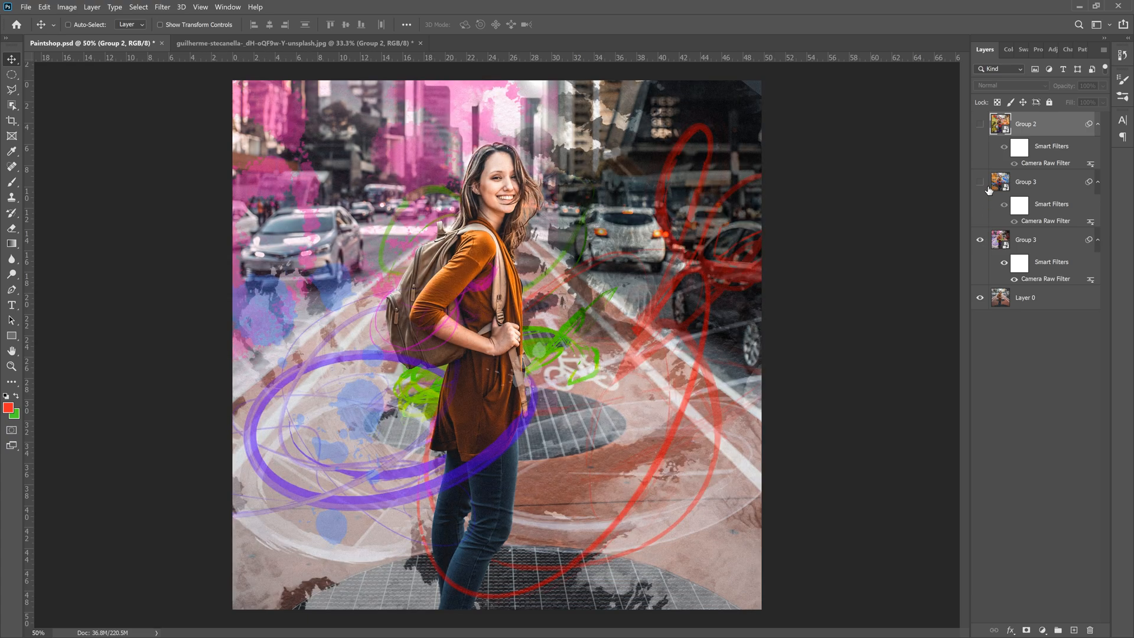
left_click(981, 182)
left_click(980, 124)
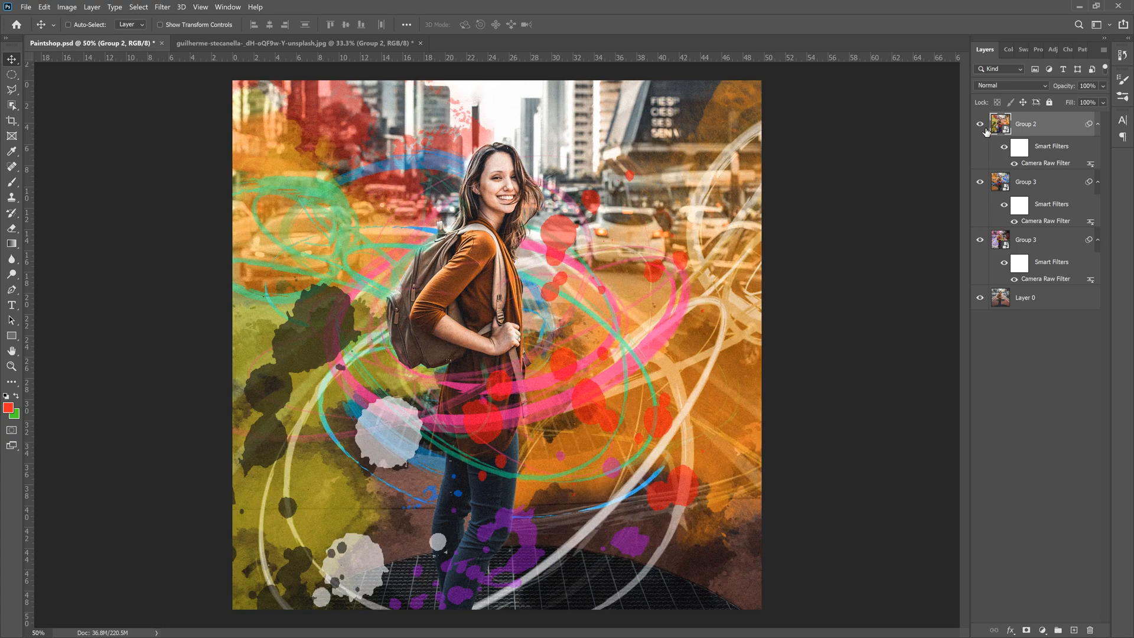